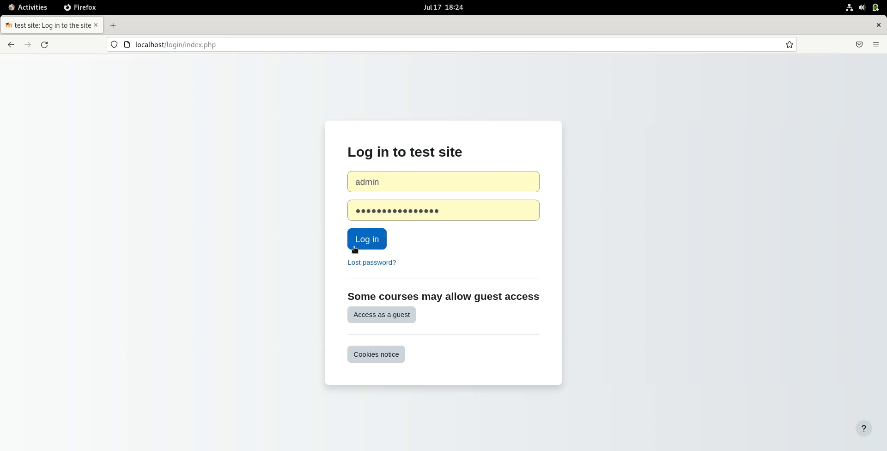
# - Log in to the test site with the prefilled admin credentials and open Site administration
pyautogui.click(371, 247)
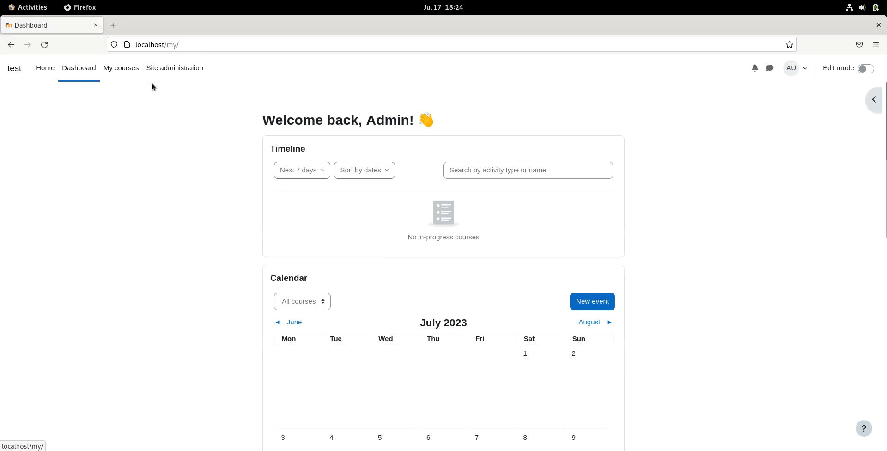
pyautogui.click(156, 70)
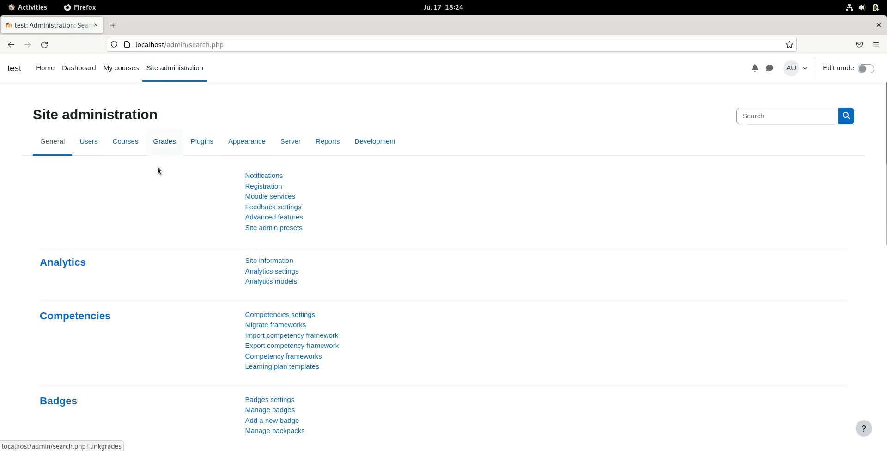
# - Open the Notifications, Registration, Moodle services and Feedback settings pages, each in its own new browser tab
pyautogui.rightClick(262, 180)
pyautogui.click(272, 187)
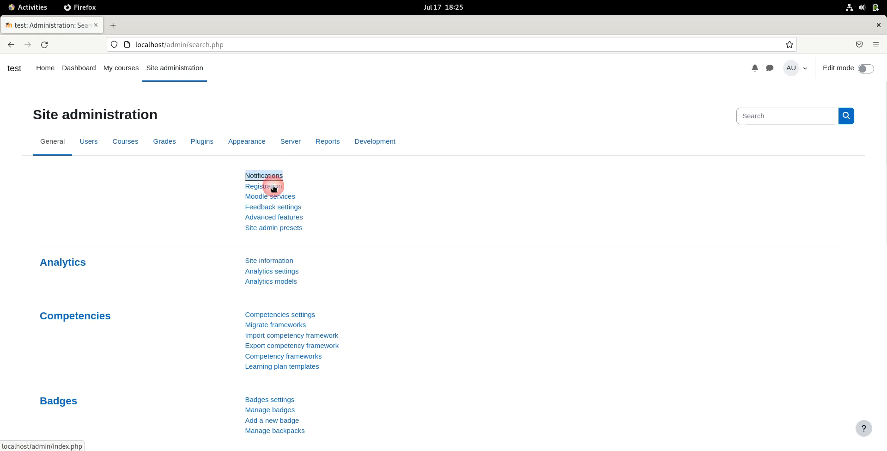
pyautogui.rightClick(266, 189)
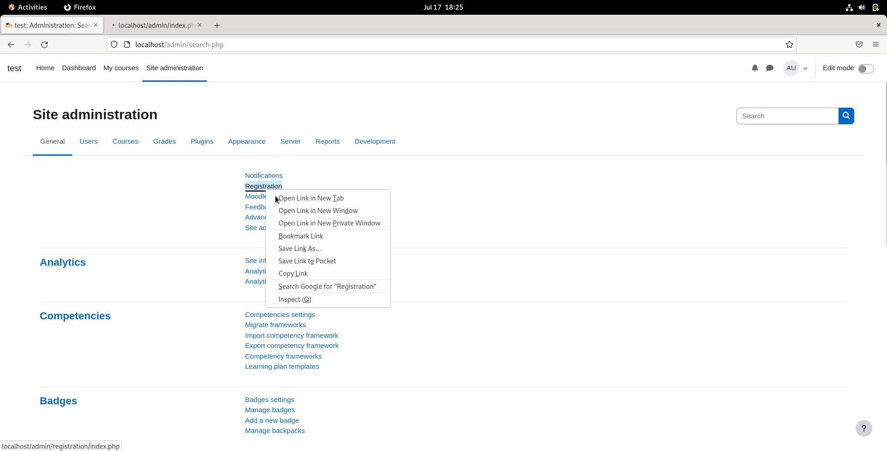
pyautogui.click(276, 199)
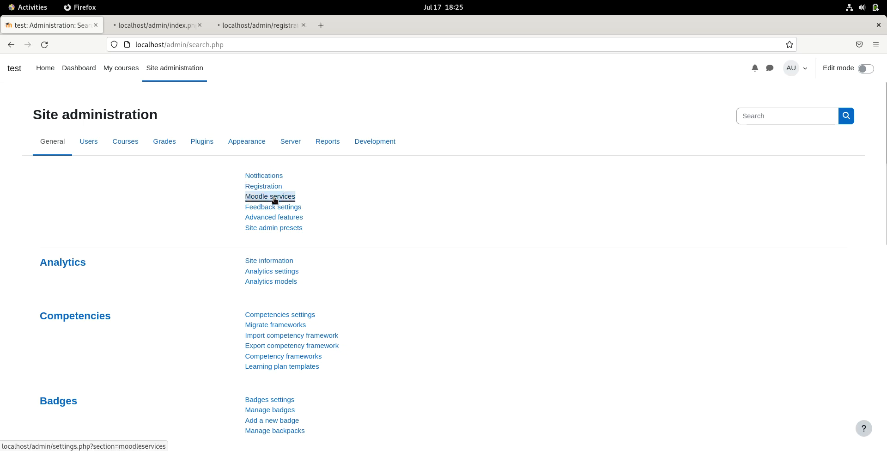
pyautogui.rightClick(274, 200)
pyautogui.click(304, 208)
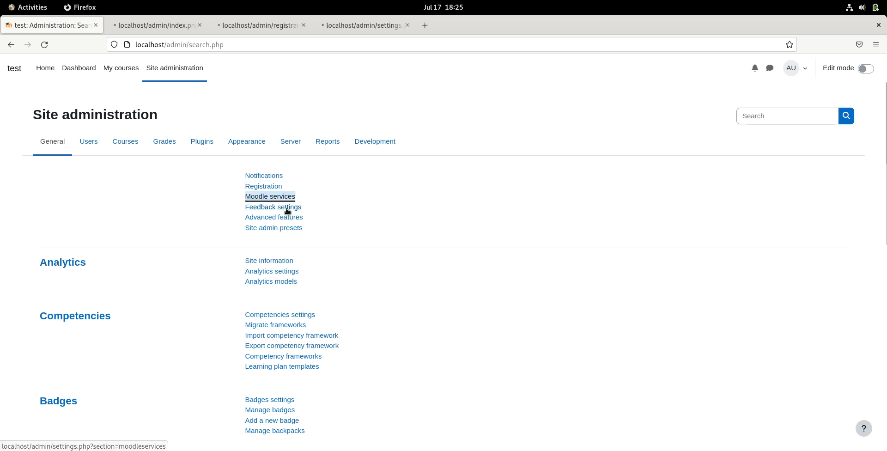
pyautogui.rightClick(286, 210)
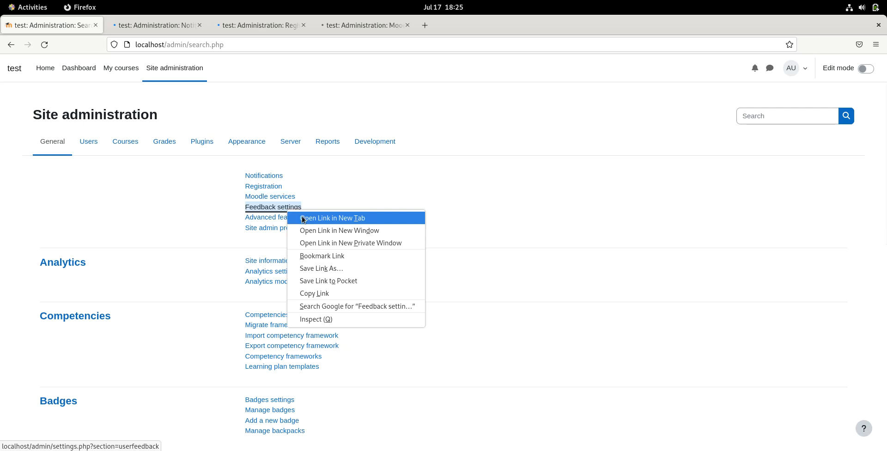
pyautogui.click(304, 218)
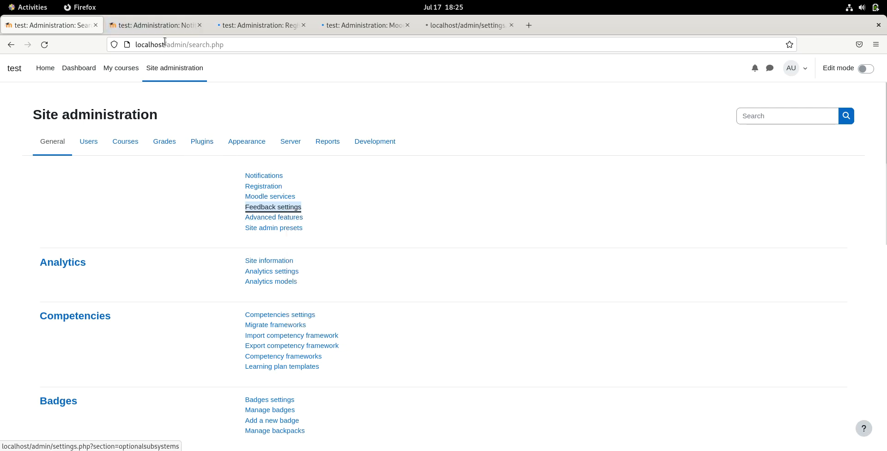
# - Review the Notifications page from the update and cron notices to the support section, and close the page
pyautogui.click(155, 24)
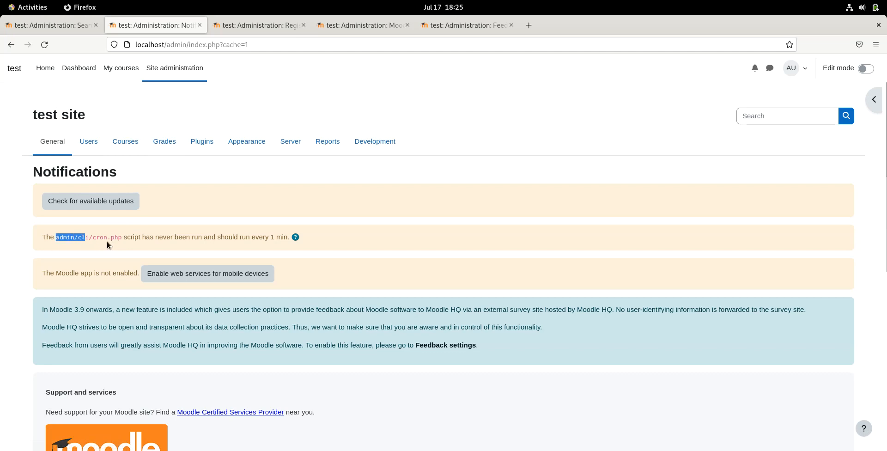
pyautogui.click(101, 259)
pyautogui.scroll(-1, 100, 243)
pyautogui.scroll(-2, 100, 243)
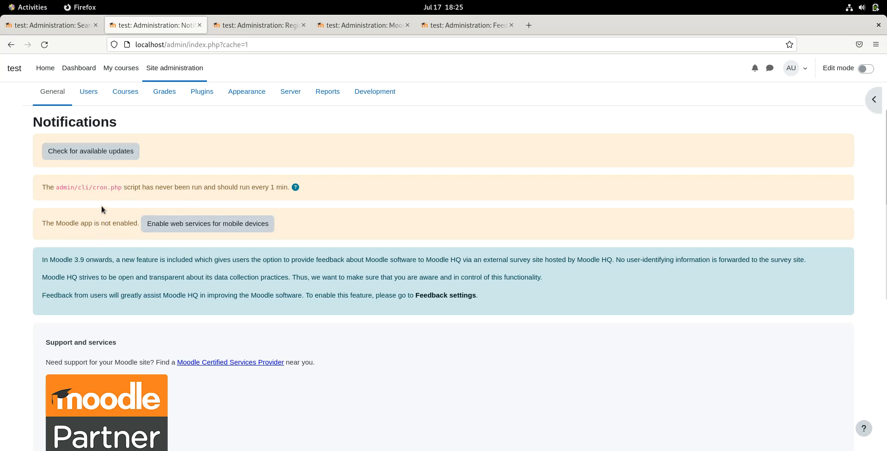
pyautogui.scroll(-1, 101, 206)
pyautogui.scroll(-1, 99, 204)
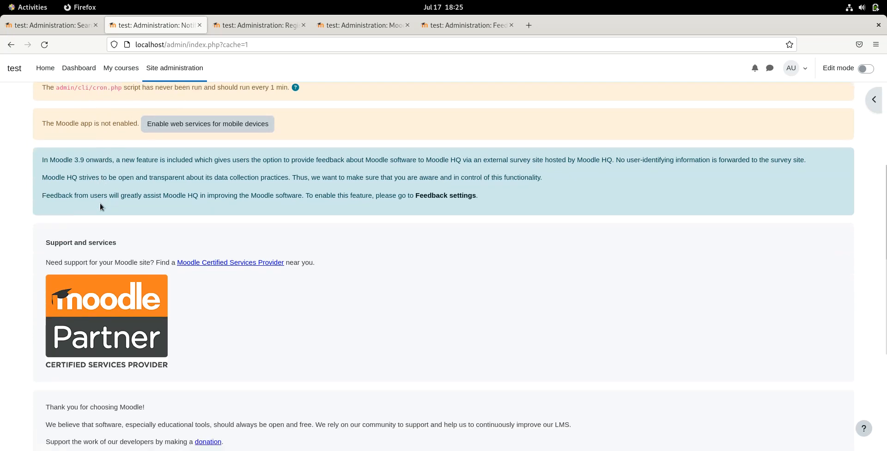
pyautogui.scroll(3, 100, 203)
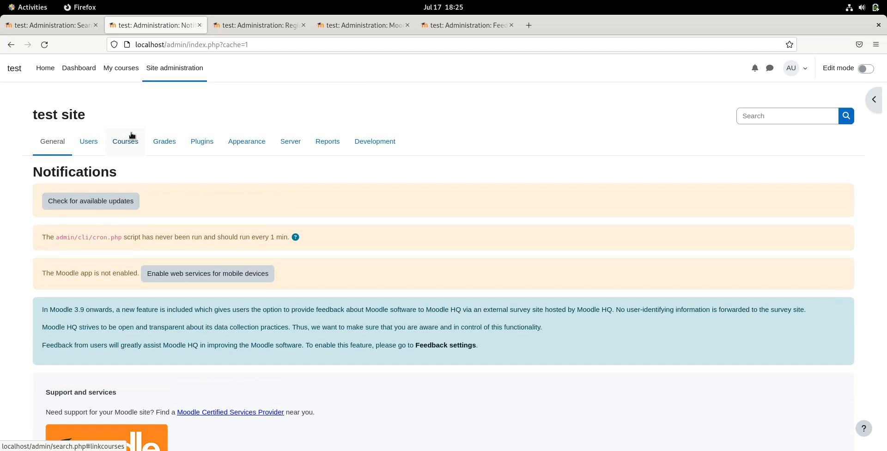
pyautogui.click(200, 25)
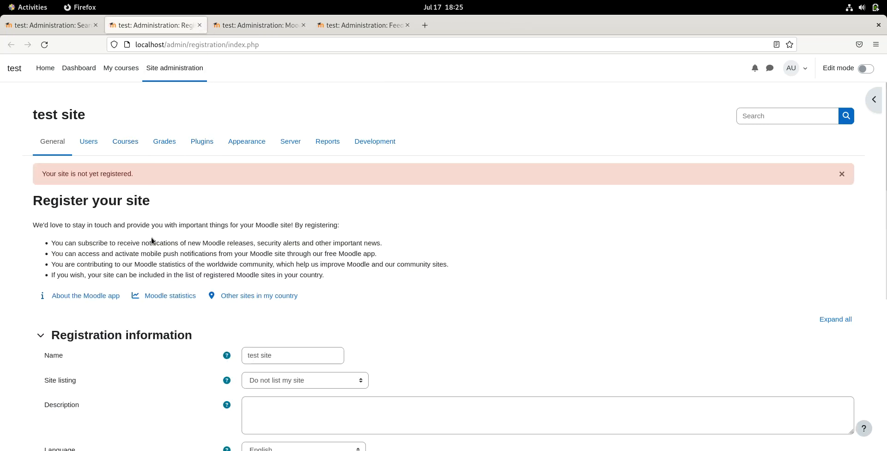
# - Examine the site registration page, including the Registration information fields, and close it without registering
pyautogui.scroll(-3, 151, 242)
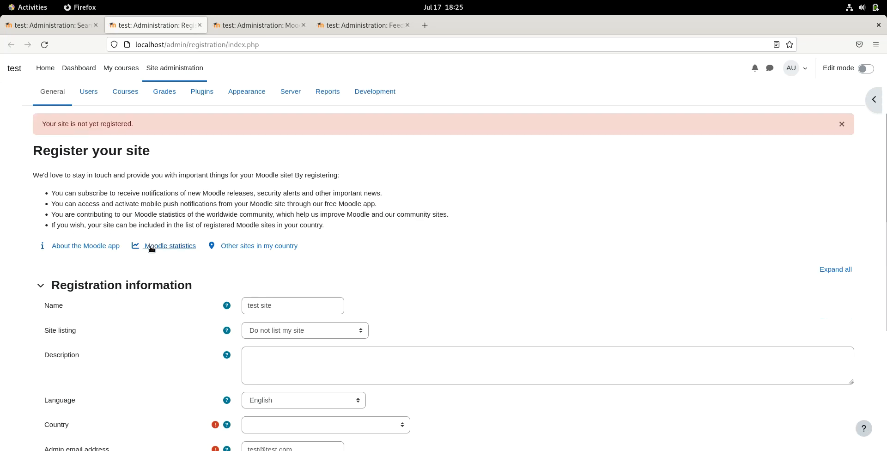
pyautogui.scroll(-5, 152, 266)
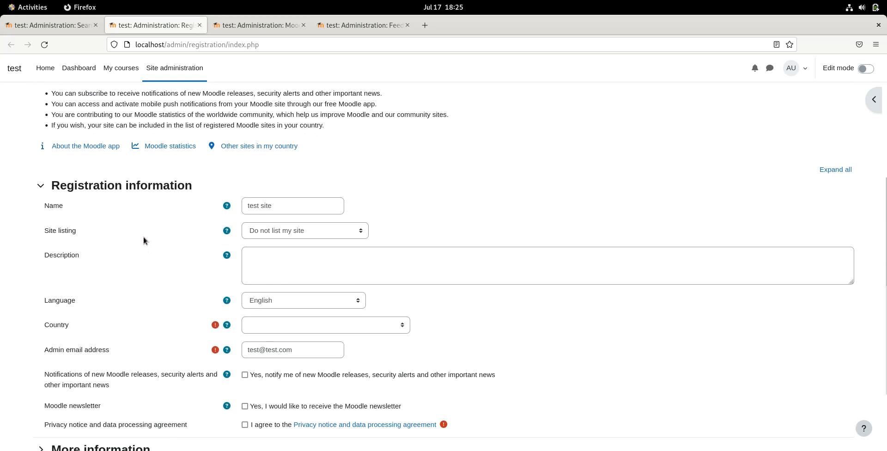
pyautogui.scroll(2, 143, 237)
pyautogui.scroll(2, 143, 237)
pyautogui.scroll(2, 143, 237)
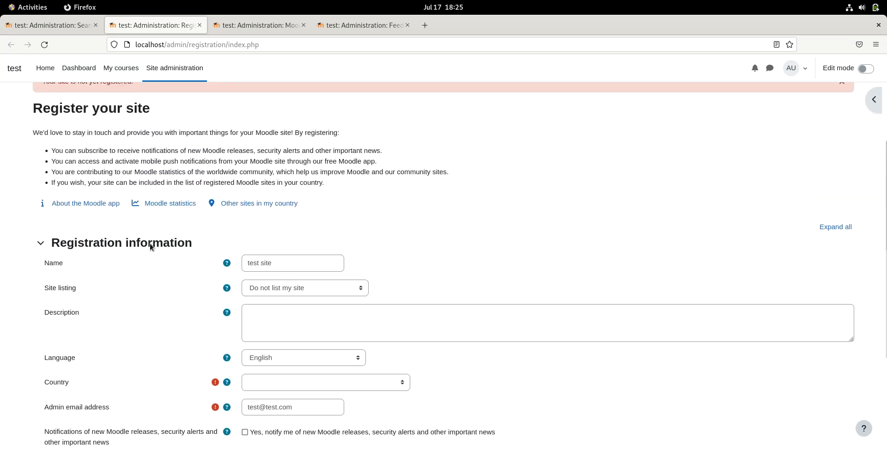
pyautogui.click(200, 25)
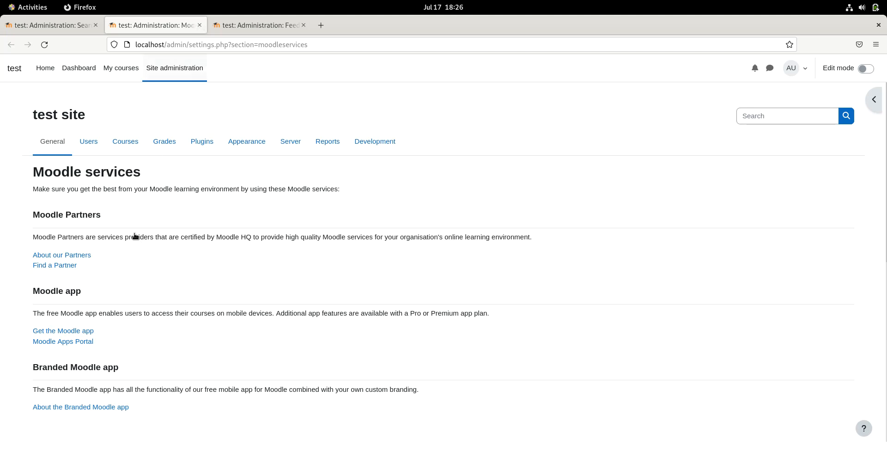
# - View the Moodle services and Feedback settings pages, closing each one to return to the General administration categories
pyautogui.click(199, 25)
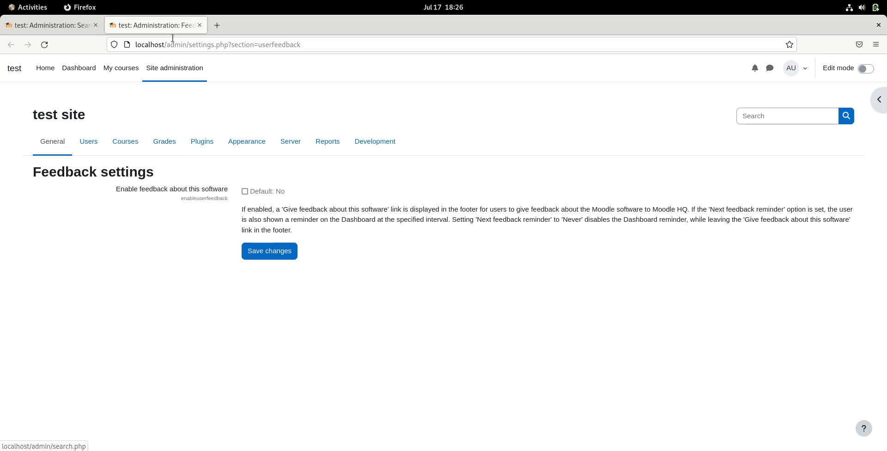
pyautogui.click(200, 25)
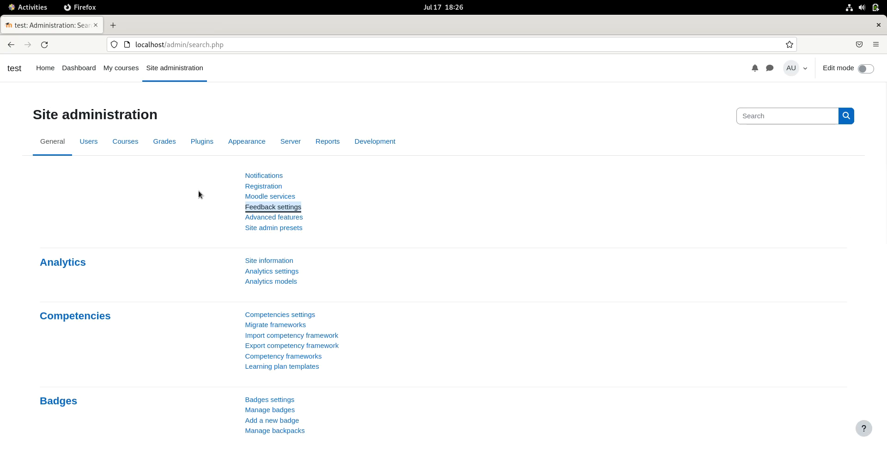
pyautogui.scroll(-2, 197, 190)
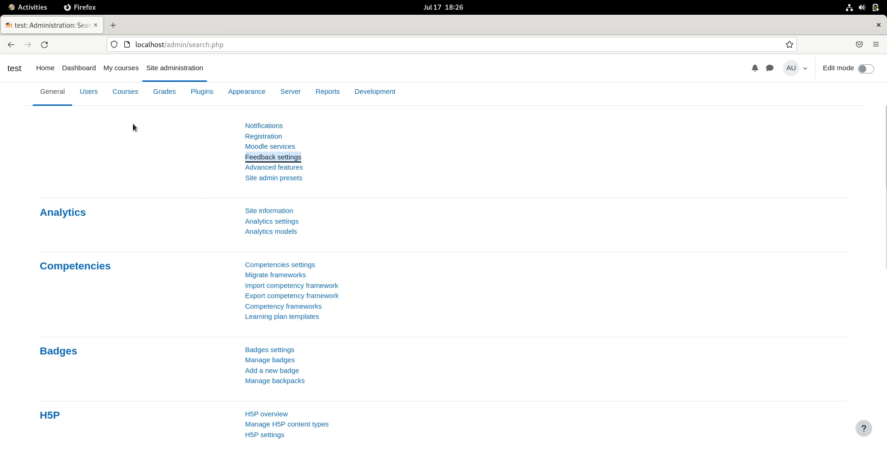
pyautogui.scroll(2, 121, 140)
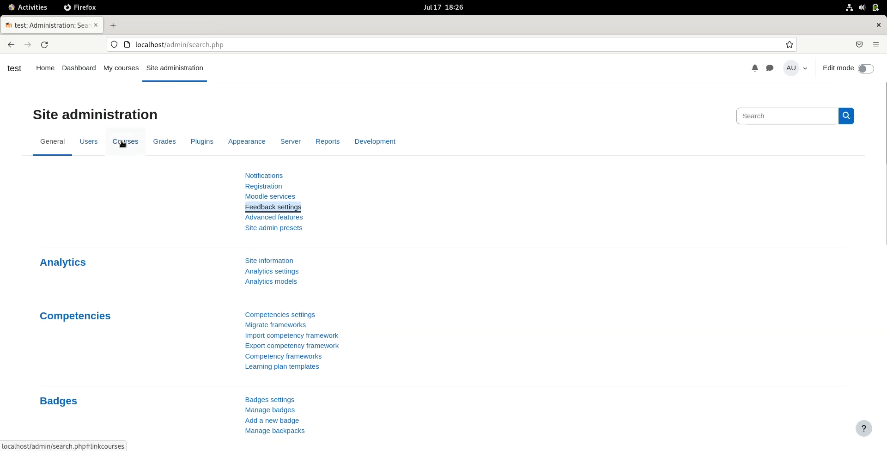
# - View the Add a new user form from the Users administration category in a separate browser tab, and close it
pyautogui.click(87, 143)
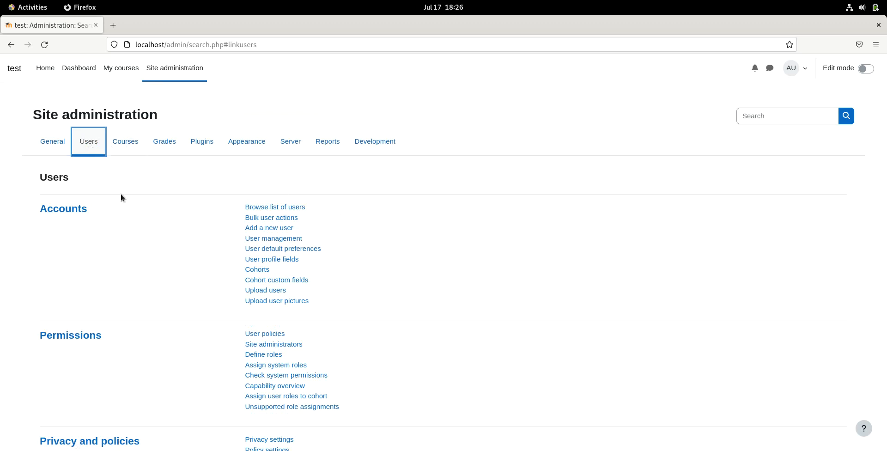
pyautogui.scroll(-2, 120, 193)
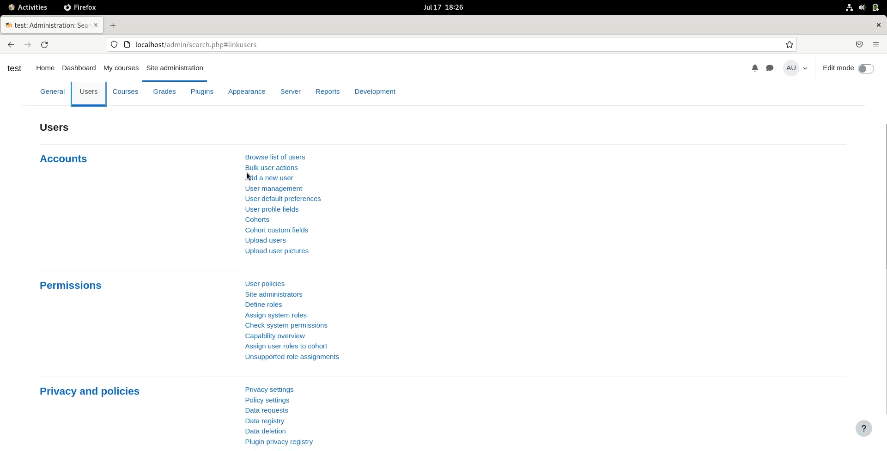
pyautogui.rightClick(285, 178)
pyautogui.press('Escape')
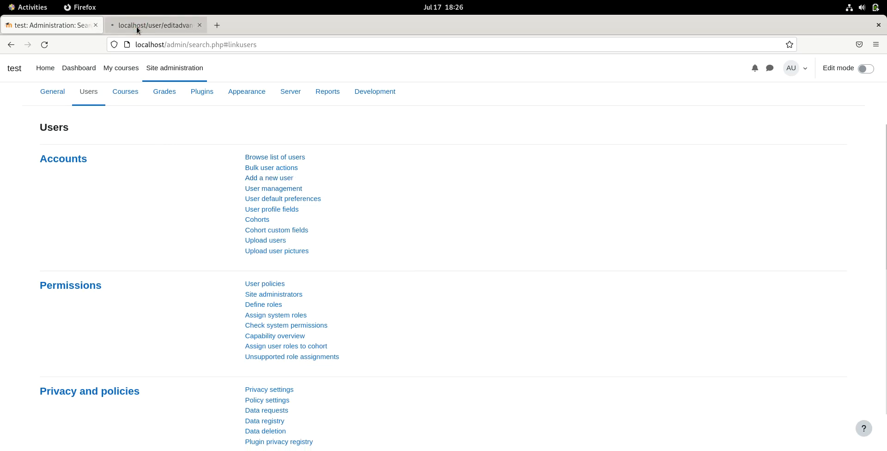
pyautogui.click(137, 29)
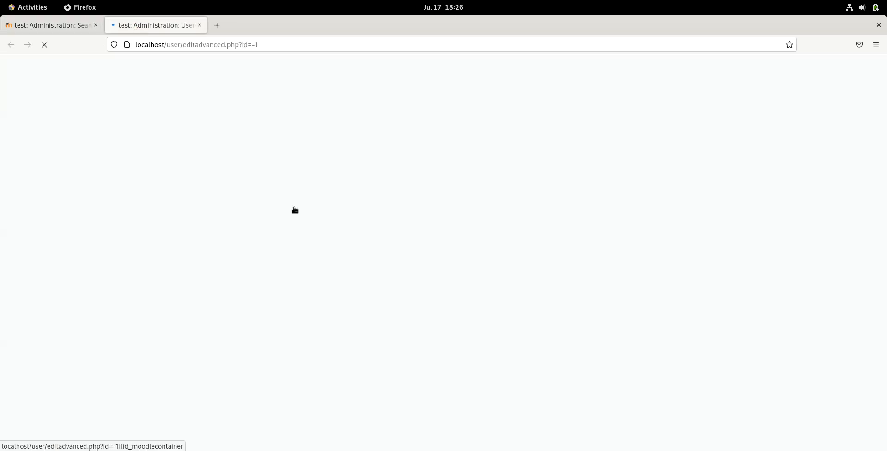
pyautogui.scroll(-2, 294, 202)
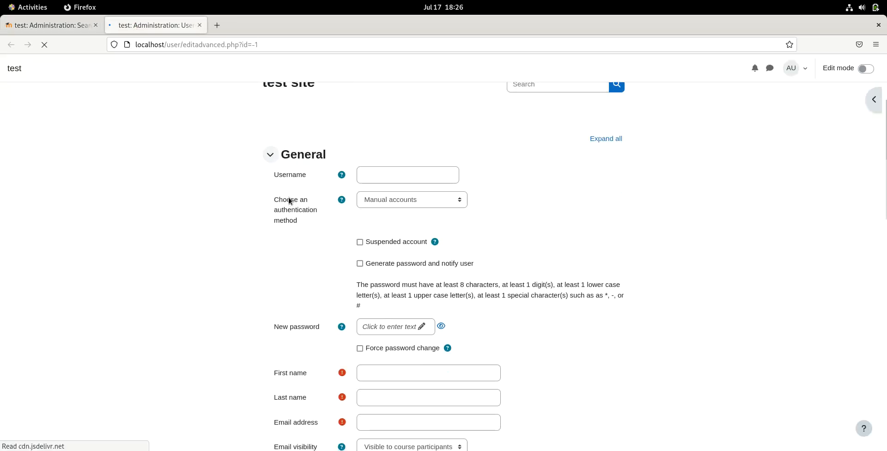
pyautogui.click(200, 26)
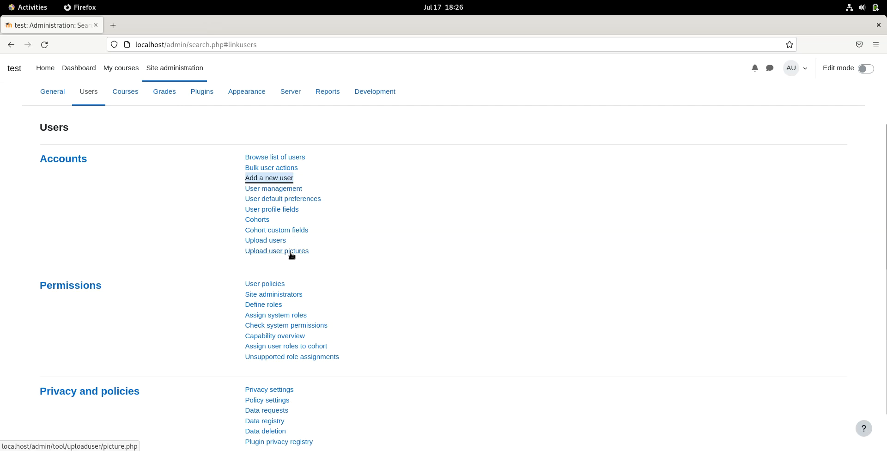
# - Add the existing test user to the site administrators and confirm the addition
pyautogui.scroll(-2, 291, 255)
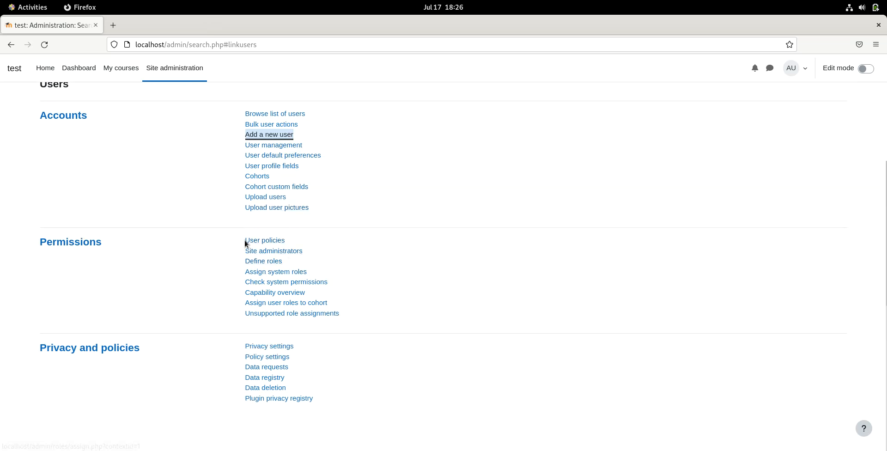
pyautogui.click(282, 252)
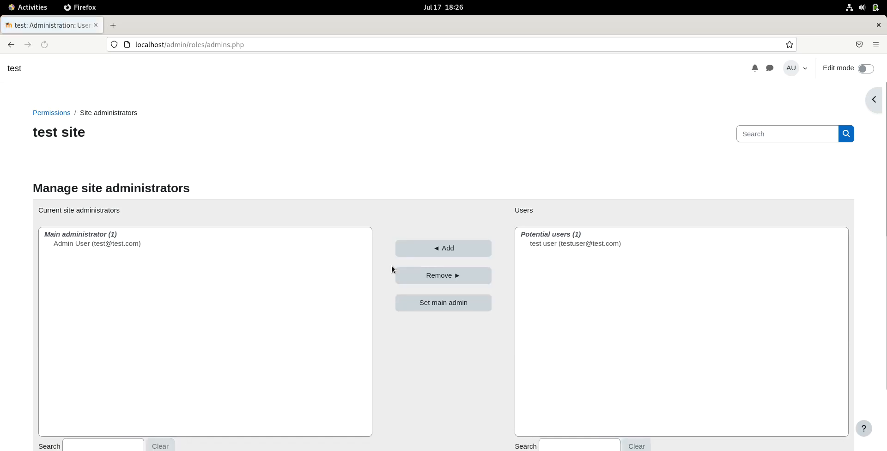
pyautogui.click(586, 245)
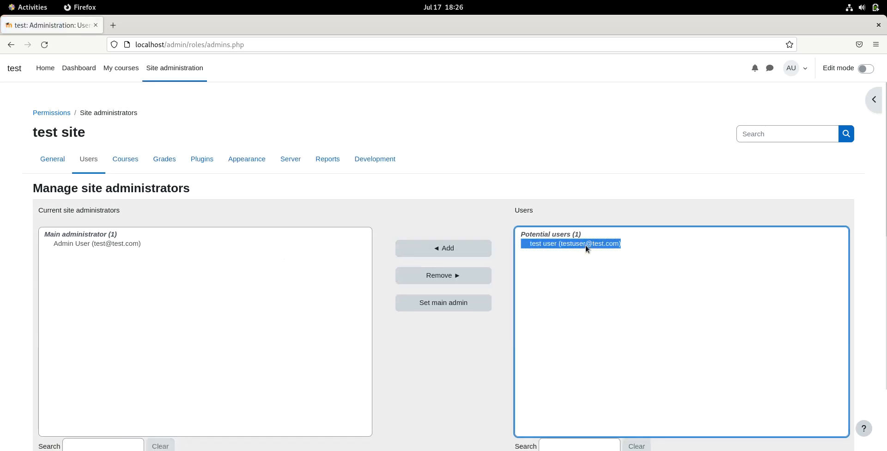
pyautogui.click(434, 251)
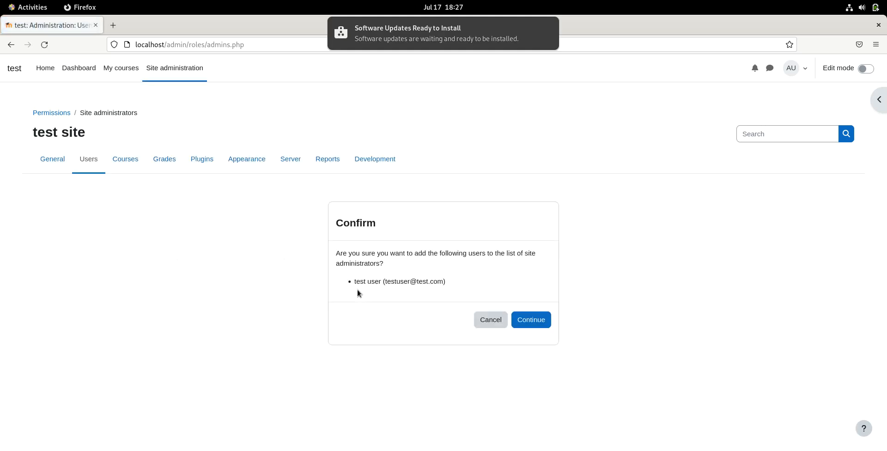
pyautogui.click(539, 325)
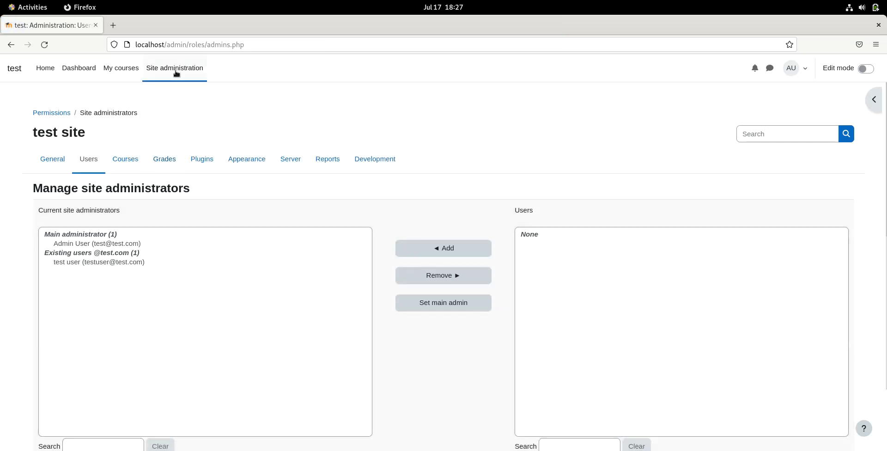
# - Return to Site administration and look over the Accounts, Permissions and Privacy and policies settings for users
pyautogui.click(164, 73)
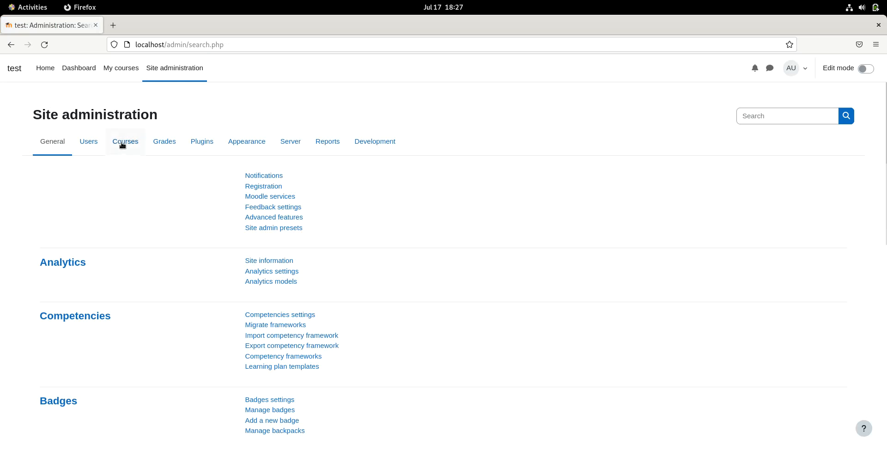
pyautogui.click(86, 144)
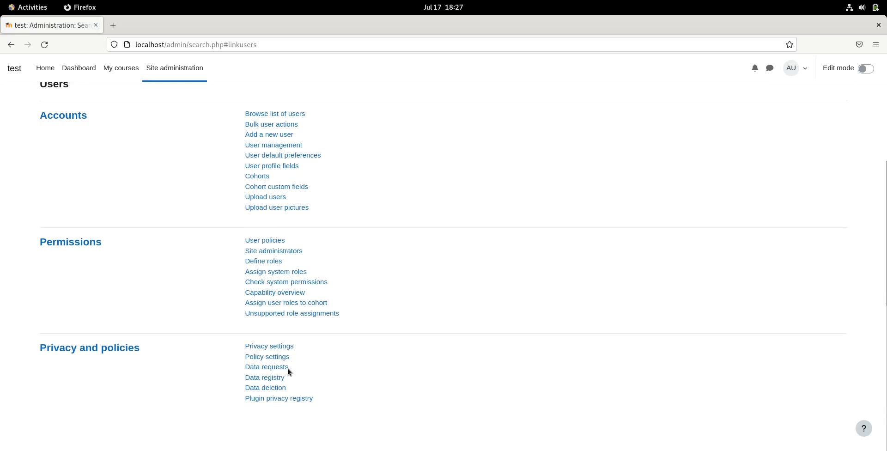
pyautogui.scroll(2, 167, 332)
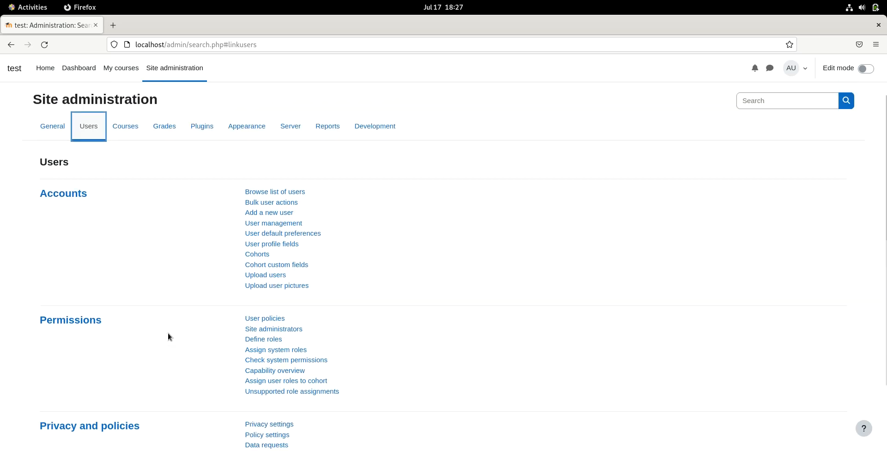
# - View the Manage courses and categories page from the Courses administration category in a separate browser tab, and return to Site administration
pyautogui.scroll(1, 168, 333)
pyautogui.click(133, 144)
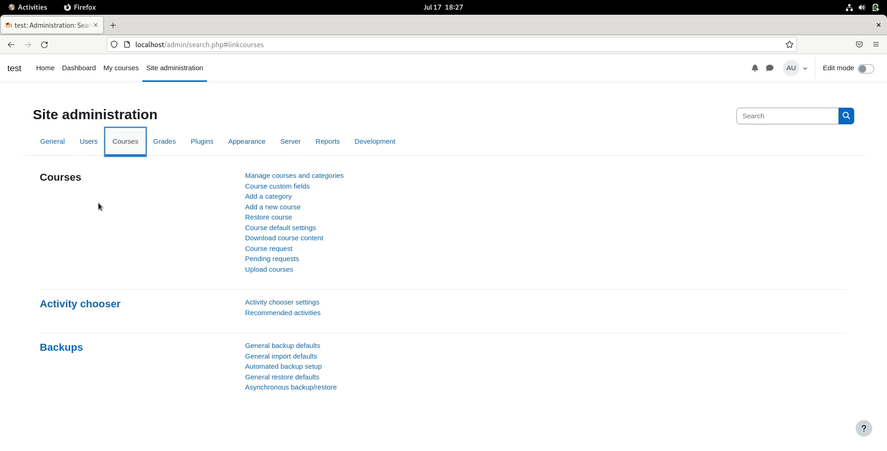
pyautogui.rightClick(285, 176)
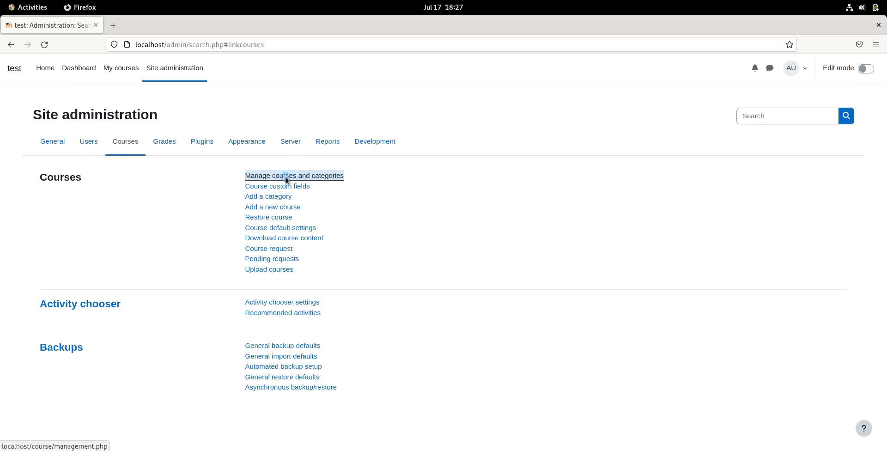
pyautogui.click(296, 187)
pyautogui.click(129, 29)
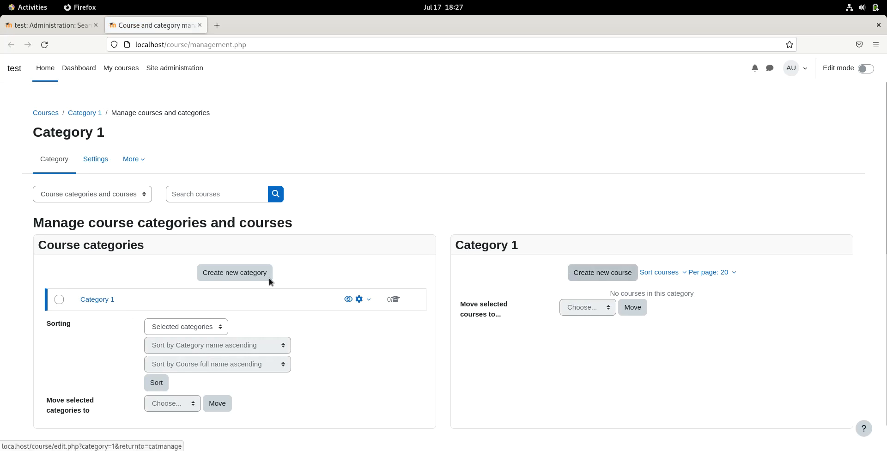
pyautogui.scroll(-1, 301, 321)
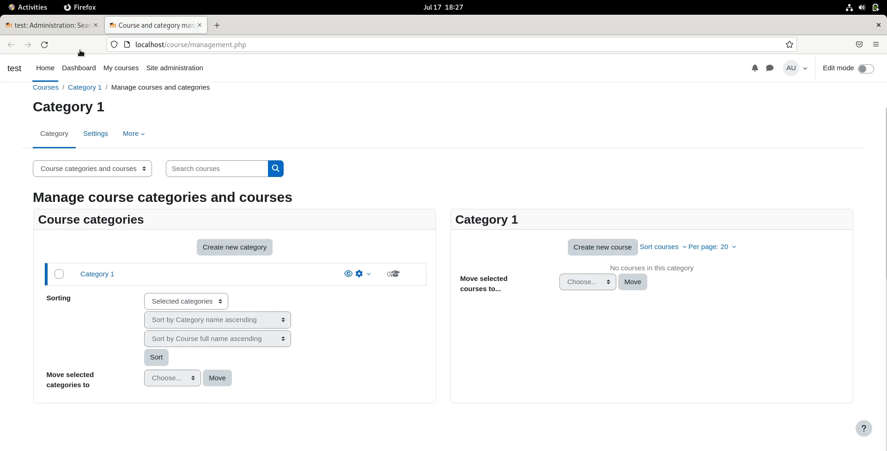
pyautogui.click(70, 28)
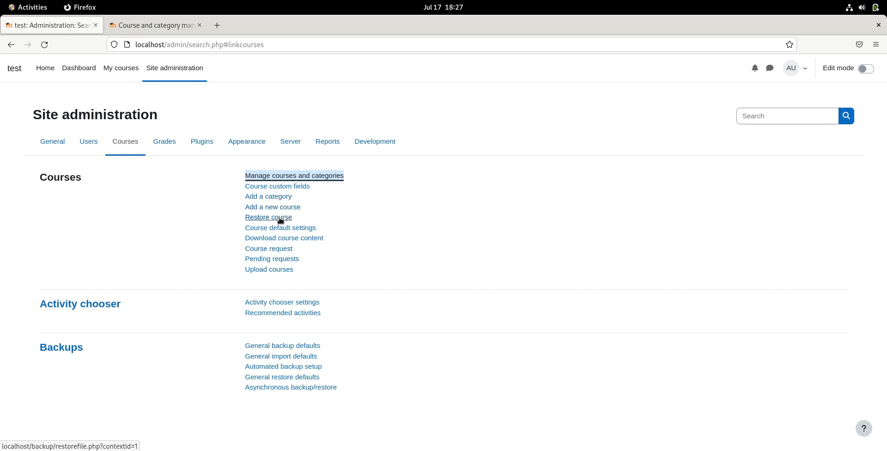
# - Look through the General backup defaults for courses and return to the Courses administration category
pyautogui.click(279, 350)
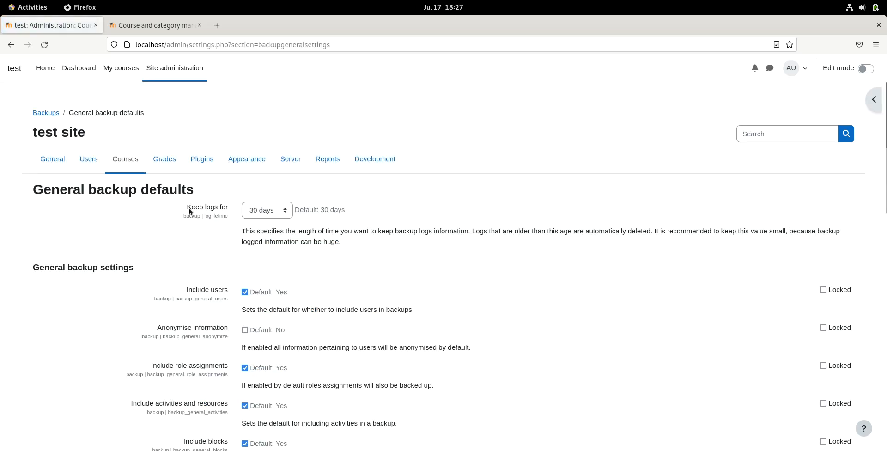
pyautogui.scroll(-5, 237, 259)
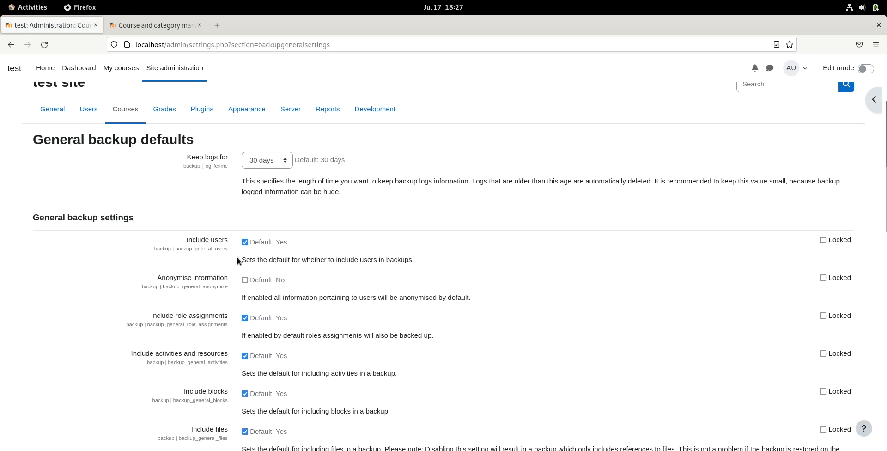
pyautogui.scroll(-5, 237, 259)
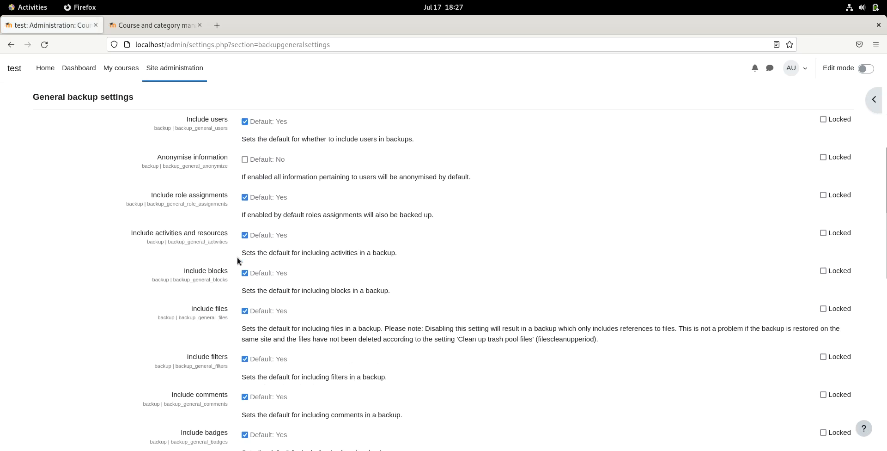
pyautogui.scroll(-5, 237, 257)
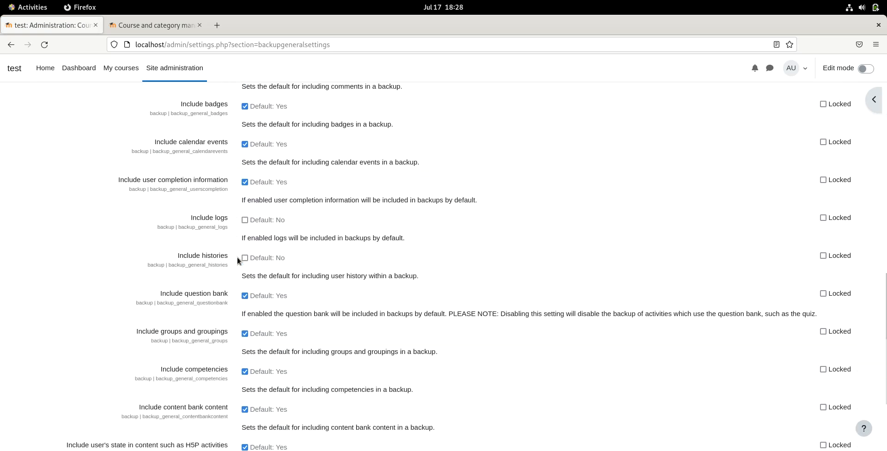
pyautogui.click(10, 45)
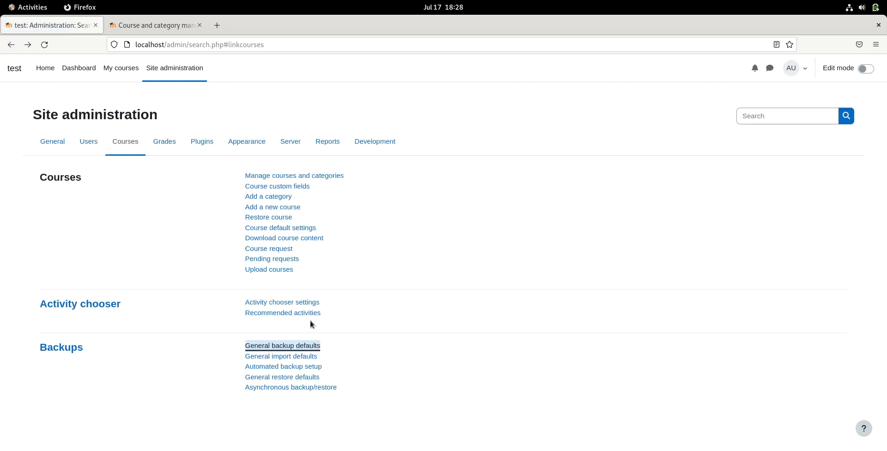
# - Enable automated backups on Monday, Wednesday and Friday, save the changes, and return to the Courses administration category
pyautogui.click(294, 367)
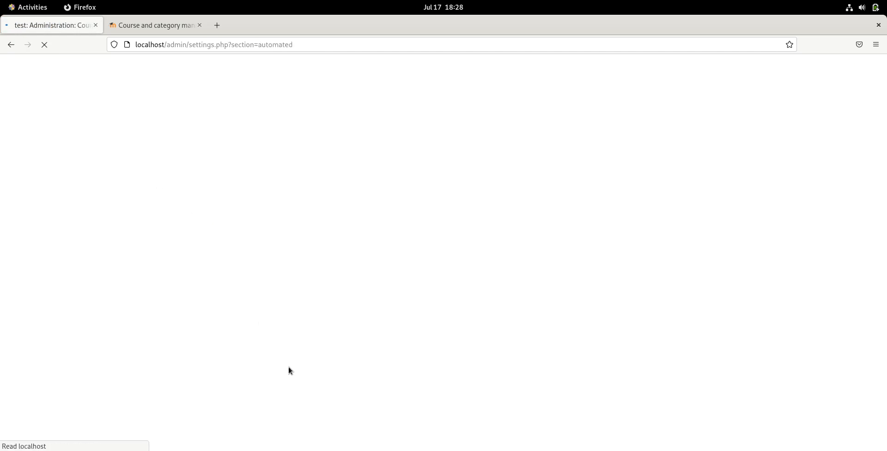
pyautogui.click(274, 214)
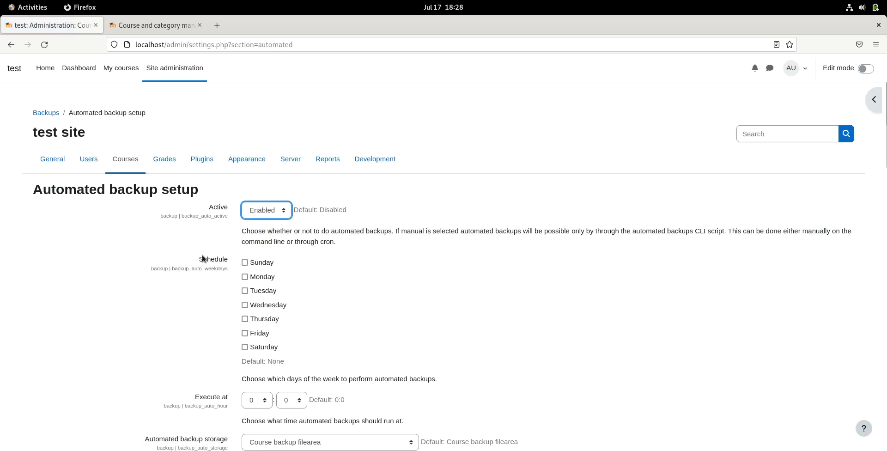
pyautogui.scroll(-2, 244, 260)
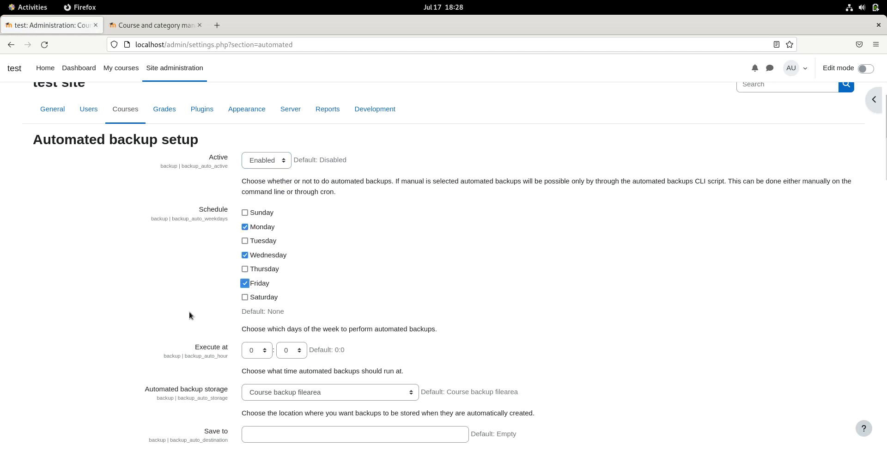
pyautogui.scroll(-4, 189, 314)
pyautogui.scroll(-8, 657, 343)
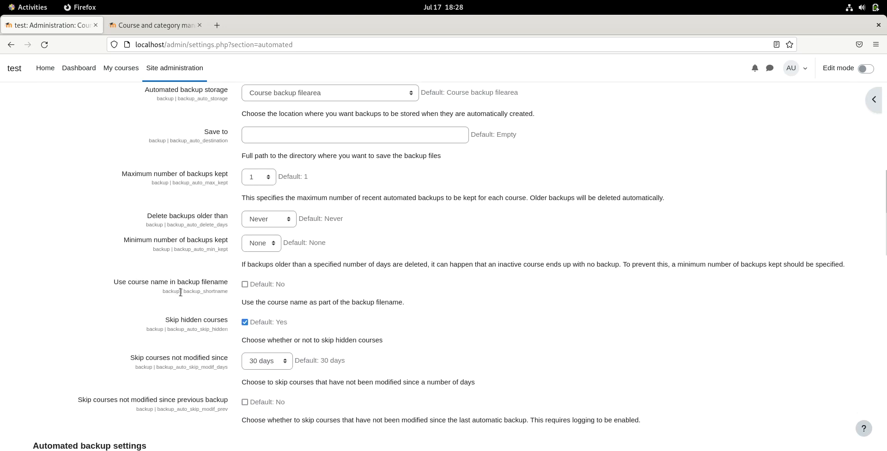
pyautogui.scroll(-8, 180, 293)
pyautogui.scroll(-20, 180, 292)
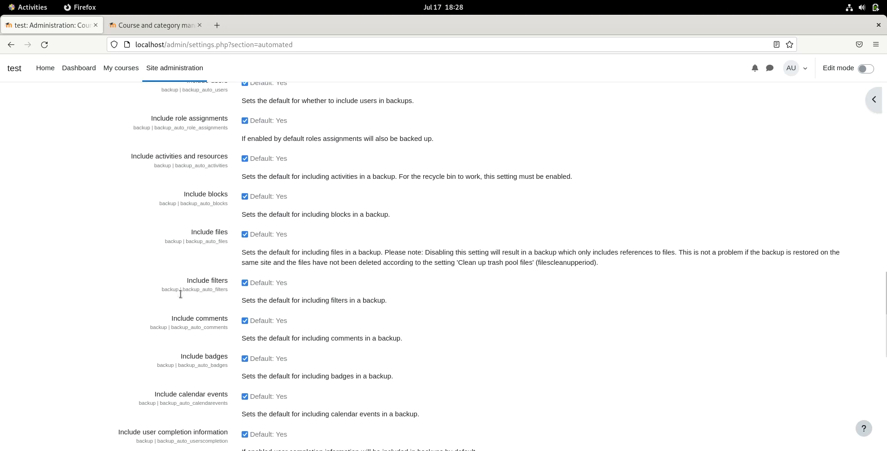
pyautogui.click(255, 402)
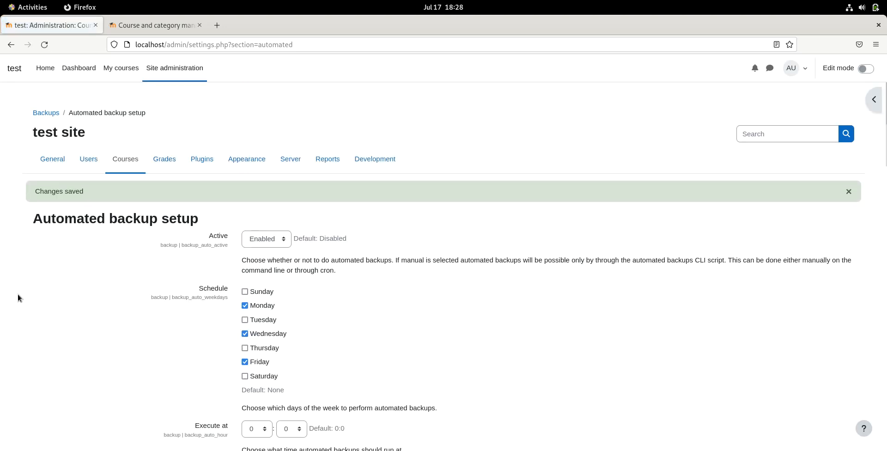
pyautogui.click(124, 164)
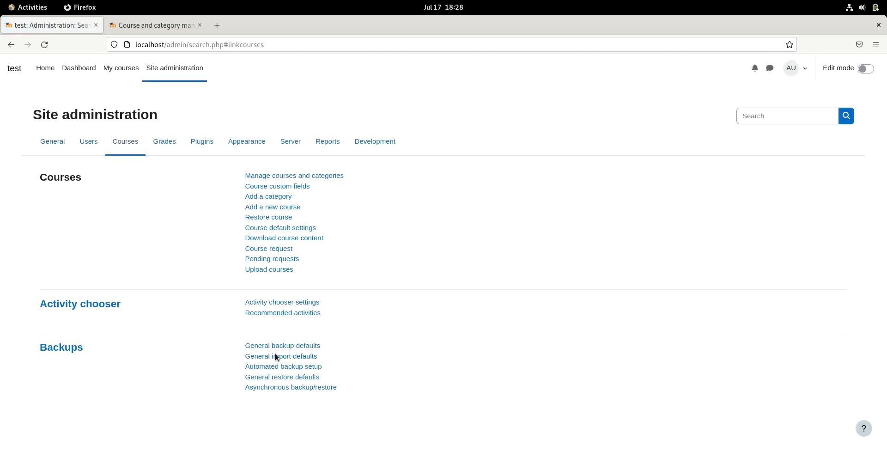
# - Look through the General settings for grades, from graded roles to the external gradebook URL, and return to the Grades category
pyautogui.click(176, 145)
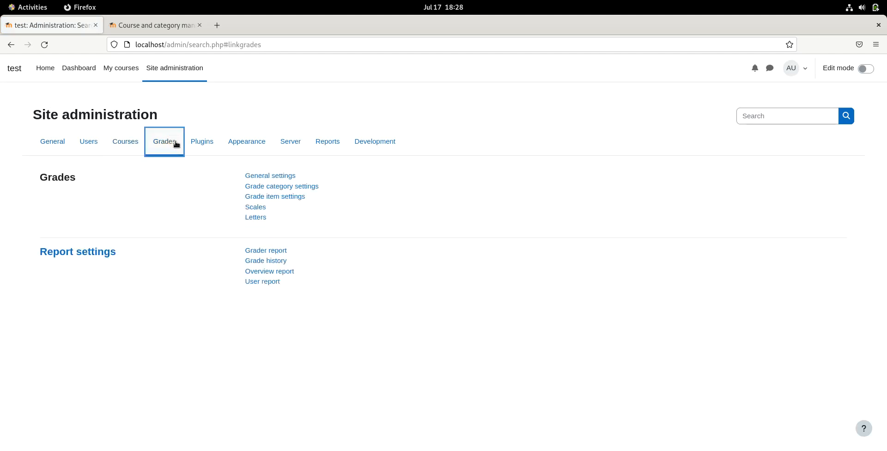
pyautogui.click(278, 177)
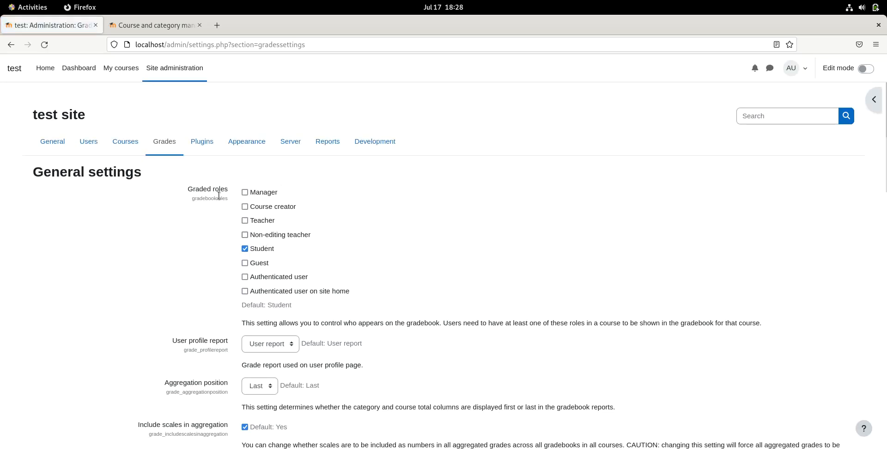
pyautogui.scroll(-2, 143, 265)
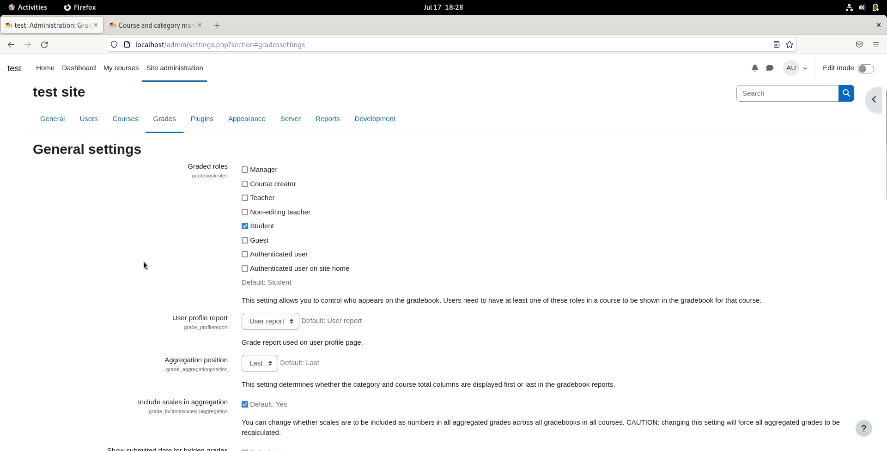
pyautogui.scroll(-2, 271, 284)
pyautogui.scroll(-4, 265, 271)
pyautogui.scroll(-4, 266, 272)
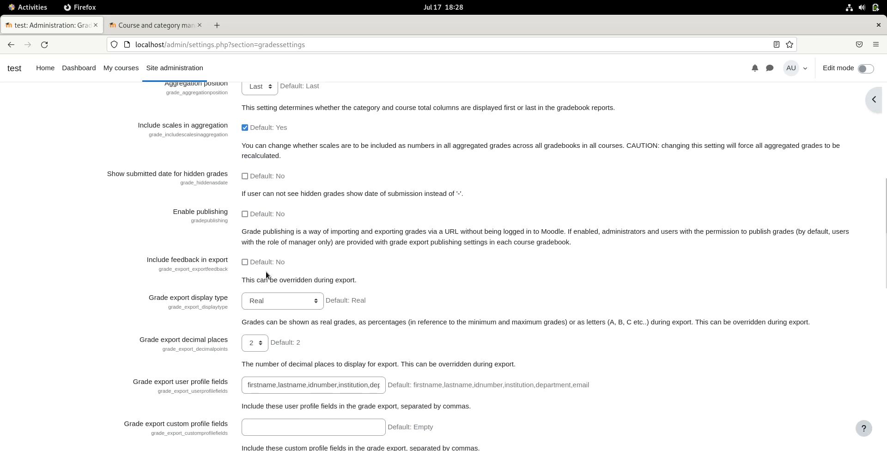
pyautogui.scroll(-5, 266, 272)
pyautogui.scroll(-5, 265, 274)
pyautogui.scroll(-6, 265, 273)
pyautogui.scroll(-4, 266, 272)
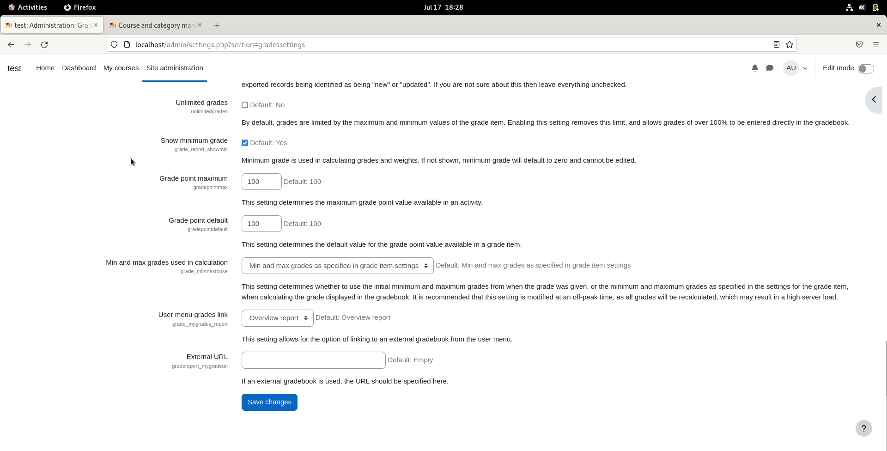
pyautogui.click(14, 50)
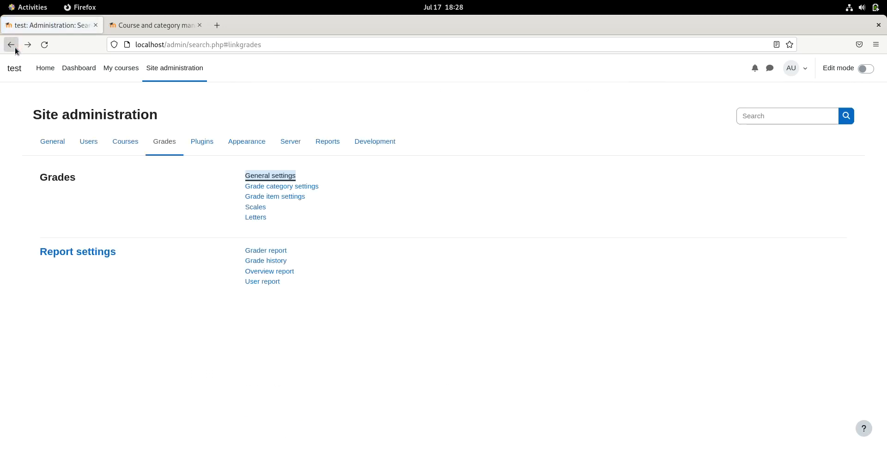
# - View the Plugin installer and browse the Moodle plugins directory as a guest, and return to Site administration
pyautogui.click(203, 142)
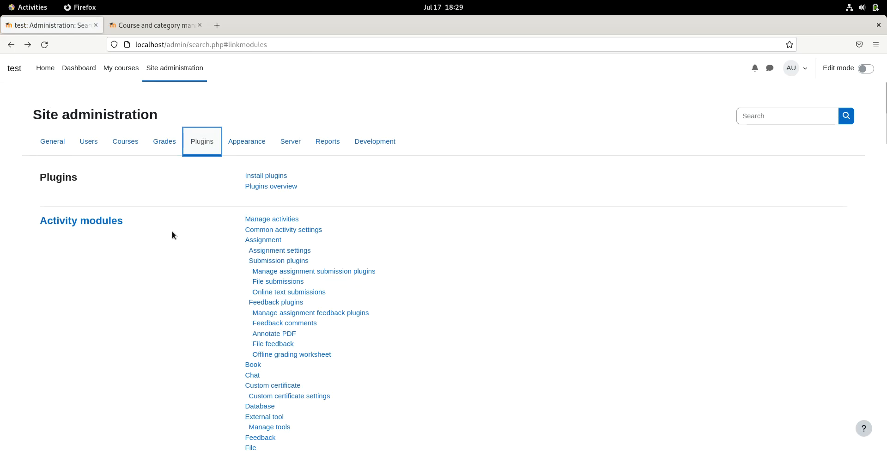
pyautogui.scroll(-2, 172, 231)
pyautogui.click(277, 127)
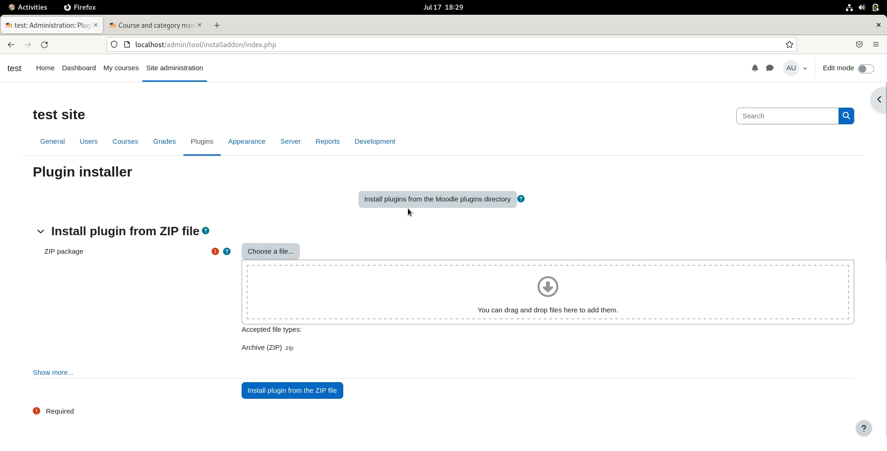
pyautogui.click(503, 204)
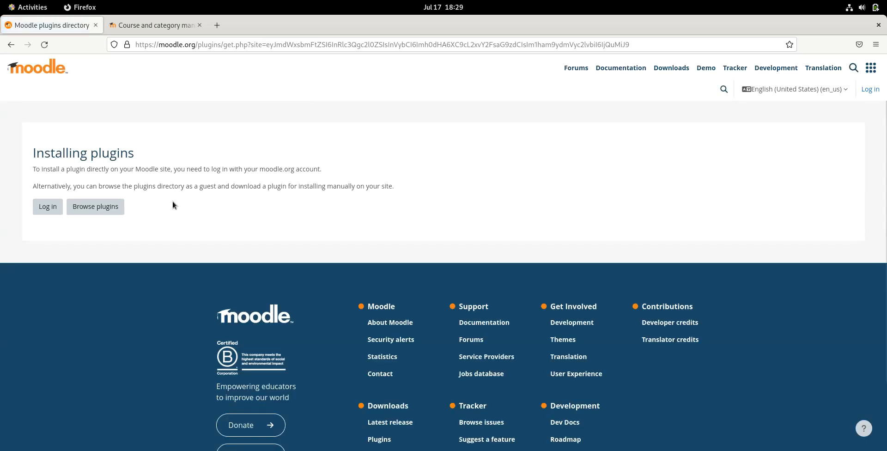
pyautogui.click(98, 205)
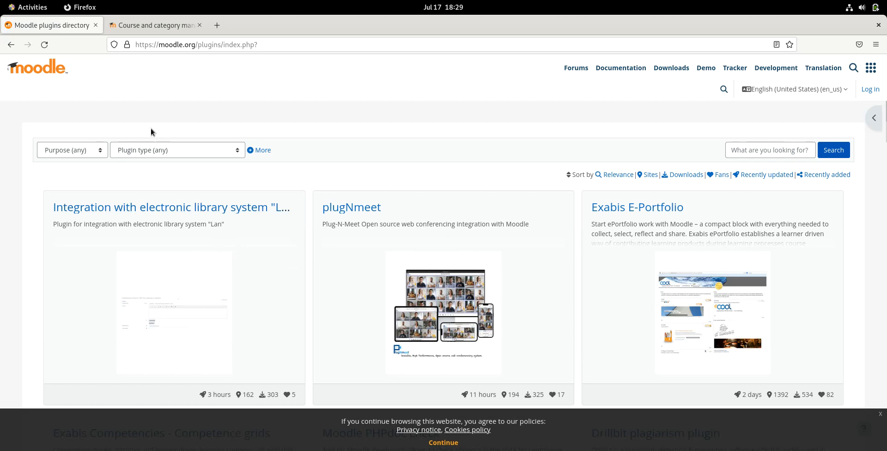
pyautogui.click(11, 49)
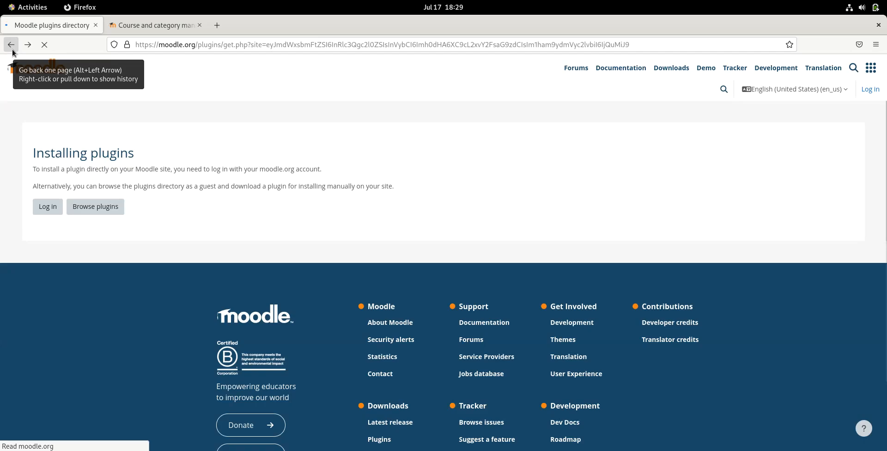
pyautogui.click(12, 49)
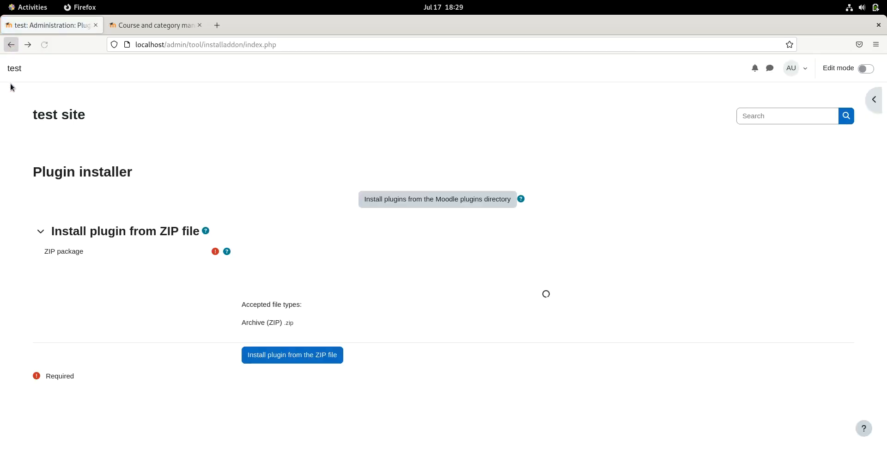
pyautogui.click(12, 48)
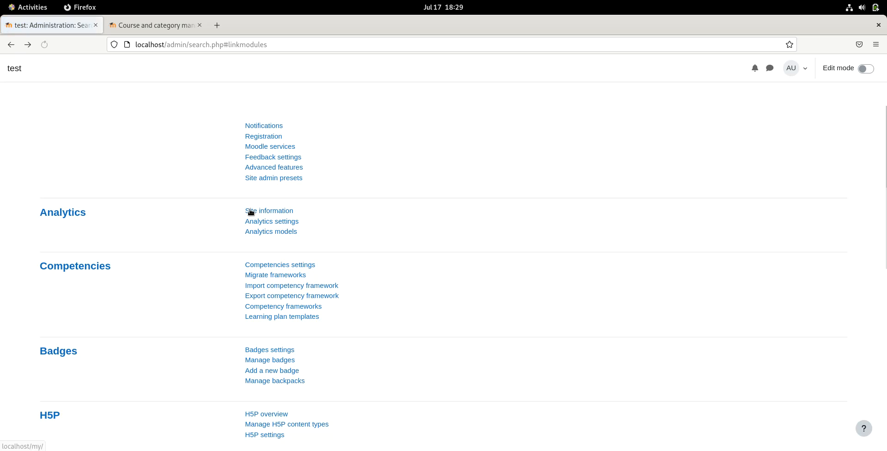
# - View the themes available for the default device in the Theme selector of the Appearance category
pyautogui.scroll(2, 254, 185)
pyautogui.click(252, 143)
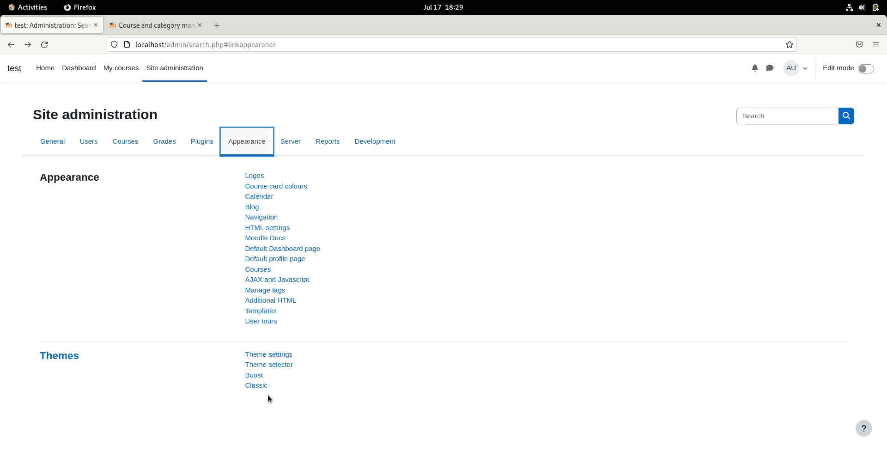
pyautogui.click(269, 364)
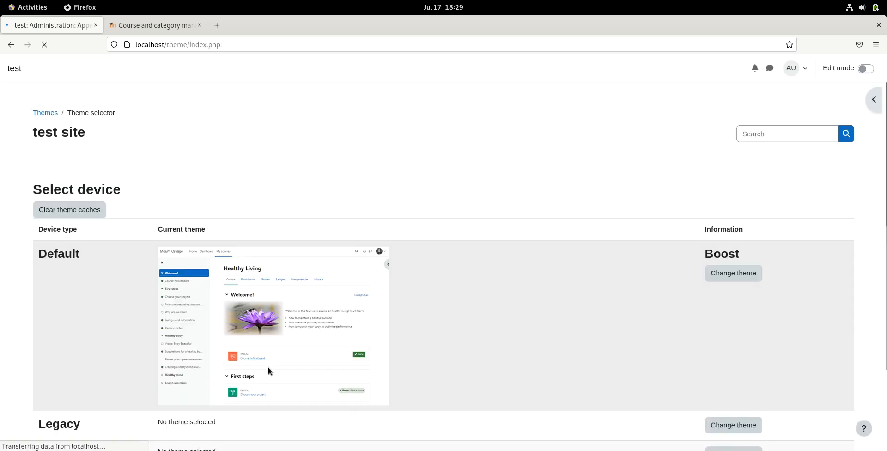
pyautogui.click(731, 274)
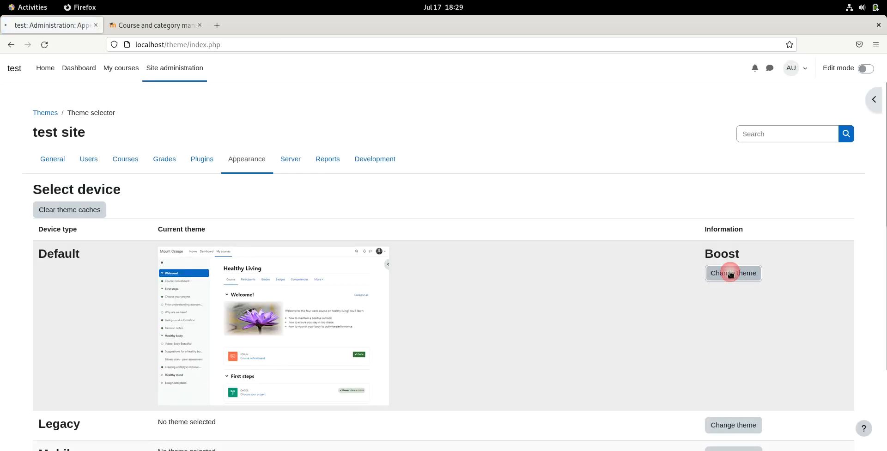
pyautogui.scroll(-4, 511, 325)
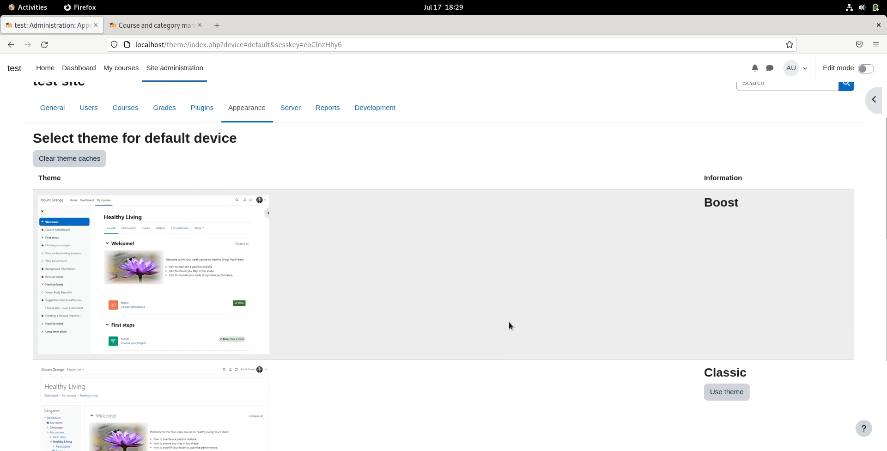
pyautogui.scroll(3, 647, 272)
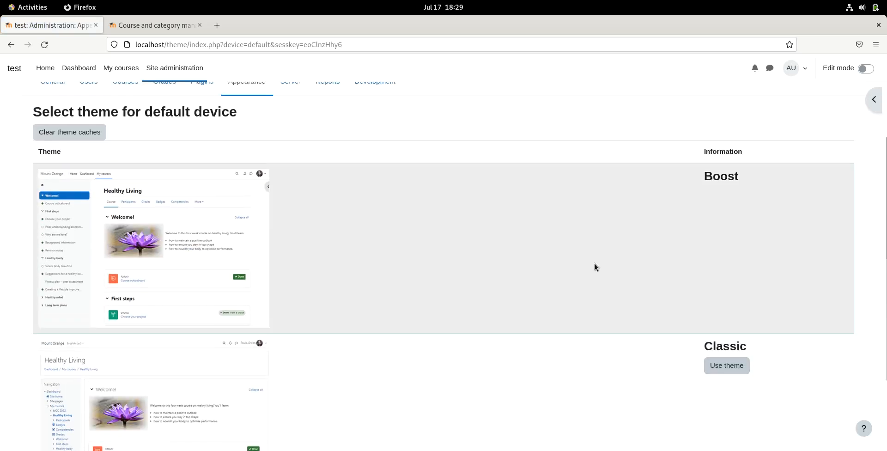
# - Apply the Classic theme to the default device and look over the site's layout in the device list
pyautogui.scroll(-1, 758, 208)
pyautogui.scroll(-1, 756, 216)
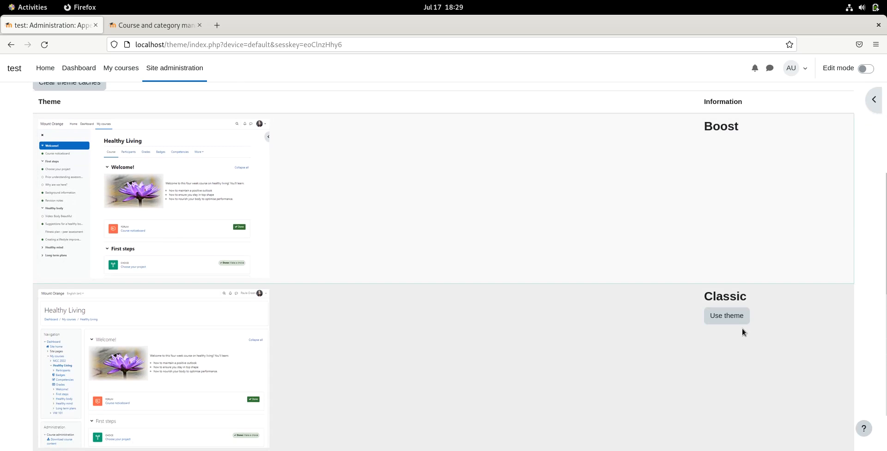
pyautogui.click(724, 314)
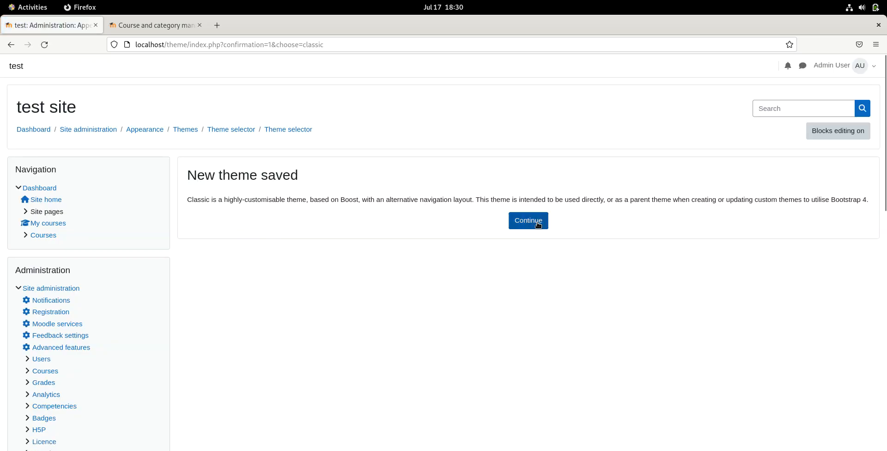
pyautogui.click(537, 224)
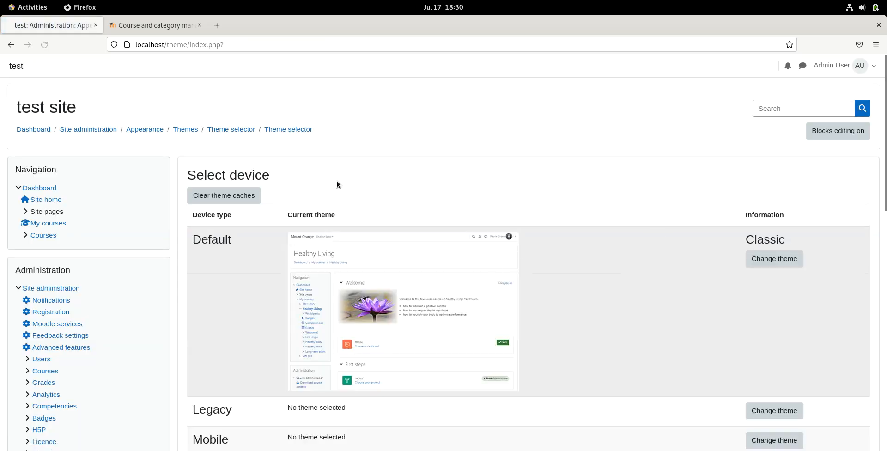
pyautogui.scroll(-3, 231, 192)
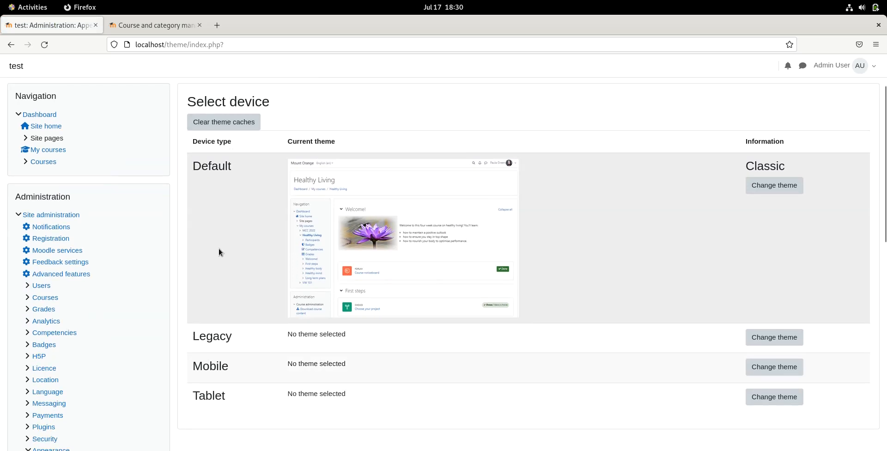
pyautogui.scroll(3, 83, 343)
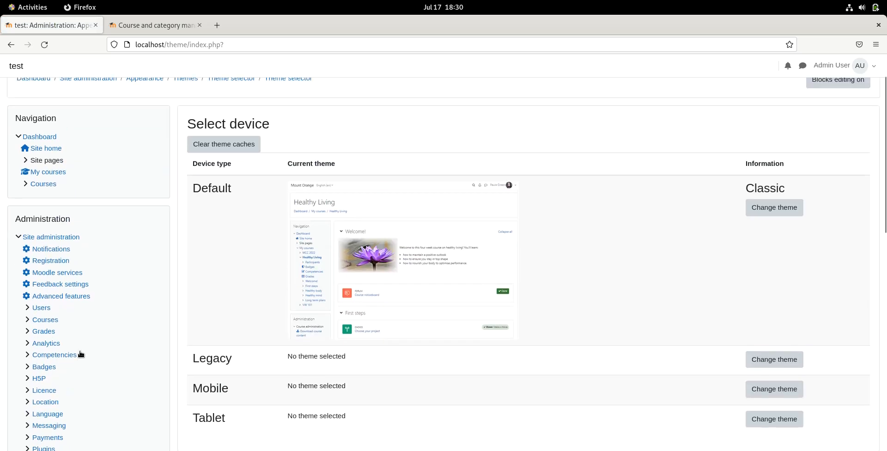
# - Set the default device's theme back to Boost and return to the Appearance category
pyautogui.click(772, 260)
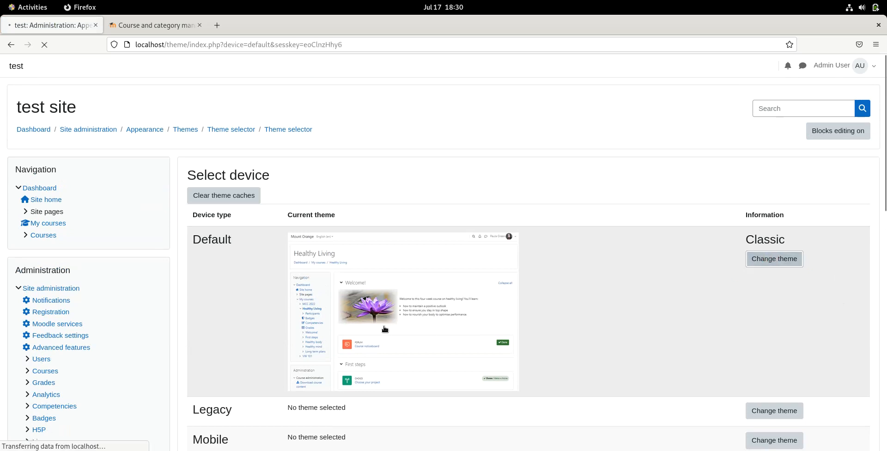
pyautogui.scroll(-2, 634, 276)
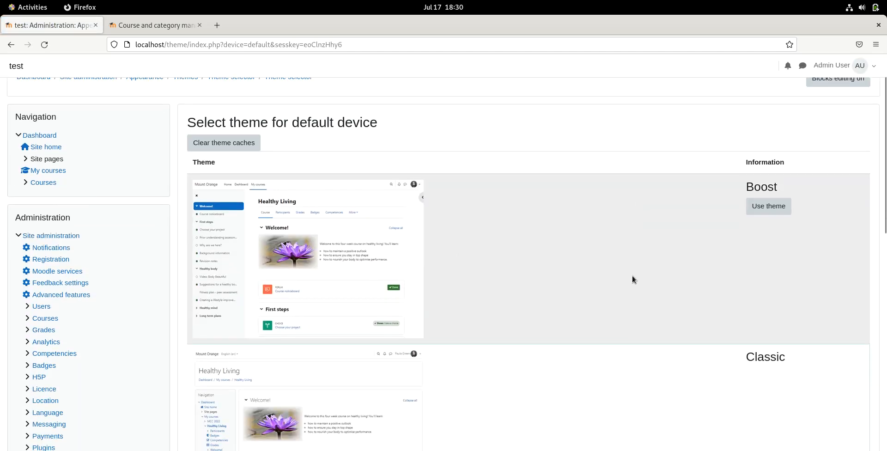
pyautogui.click(769, 154)
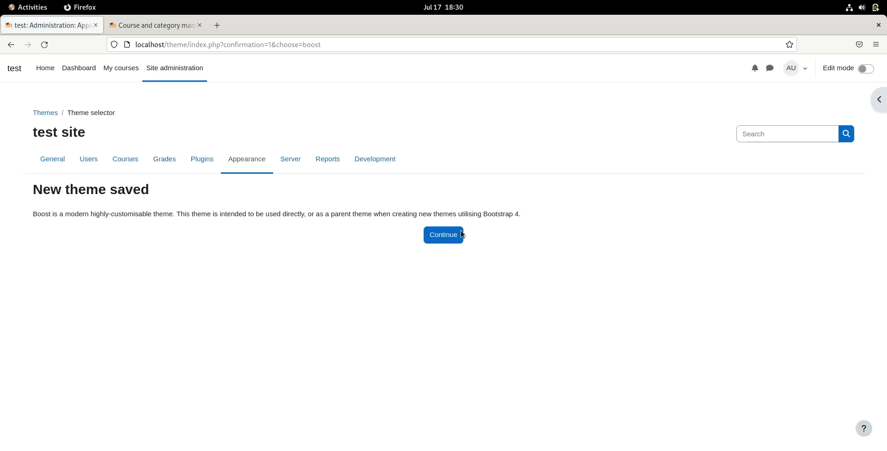
pyautogui.click(445, 234)
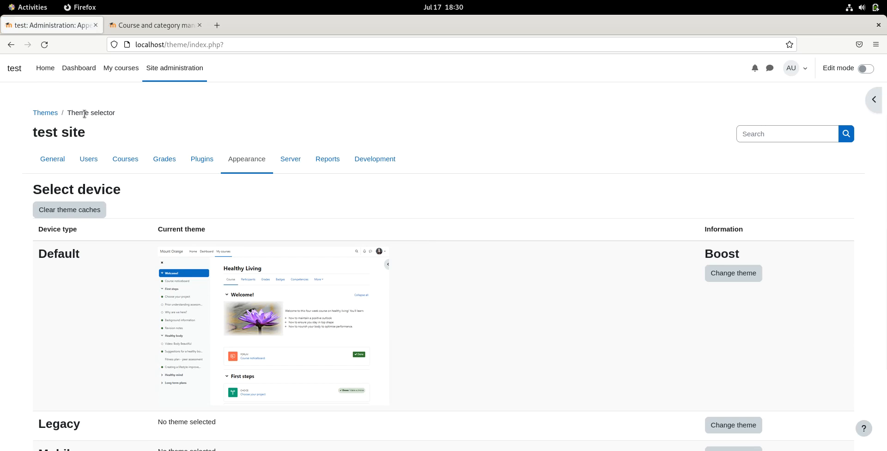
pyautogui.click(235, 166)
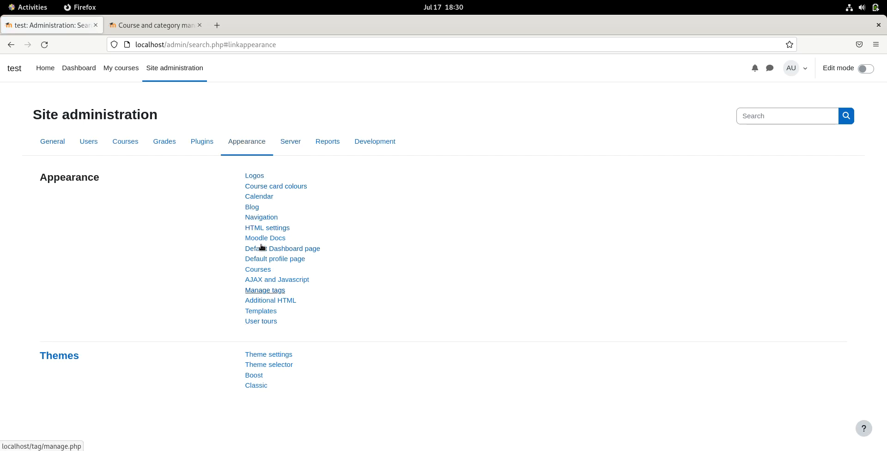
# - View the PHP info page of the Server category in a new browser tab and return to the Server list
pyautogui.click(281, 147)
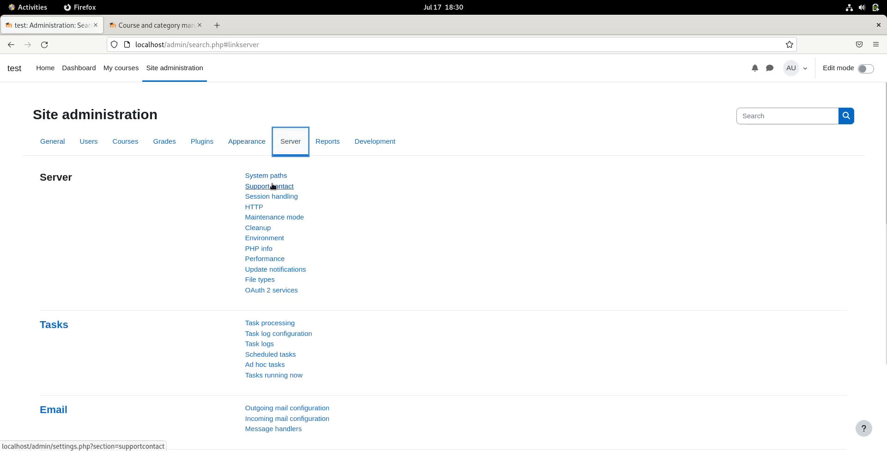
pyautogui.rightClick(260, 252)
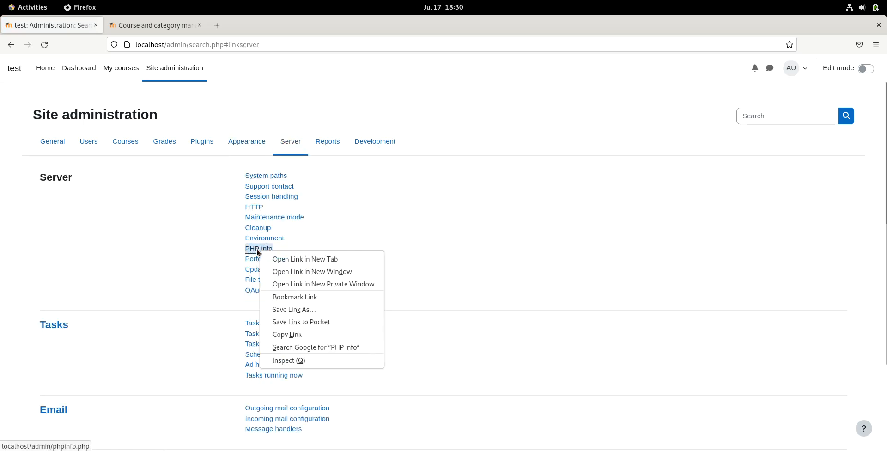
pyautogui.click(315, 259)
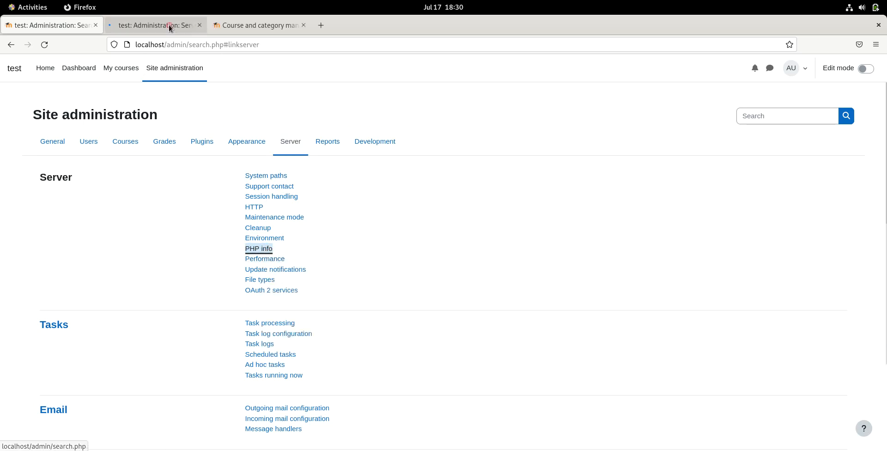
pyautogui.click(168, 25)
pyautogui.scroll(-2, 144, 272)
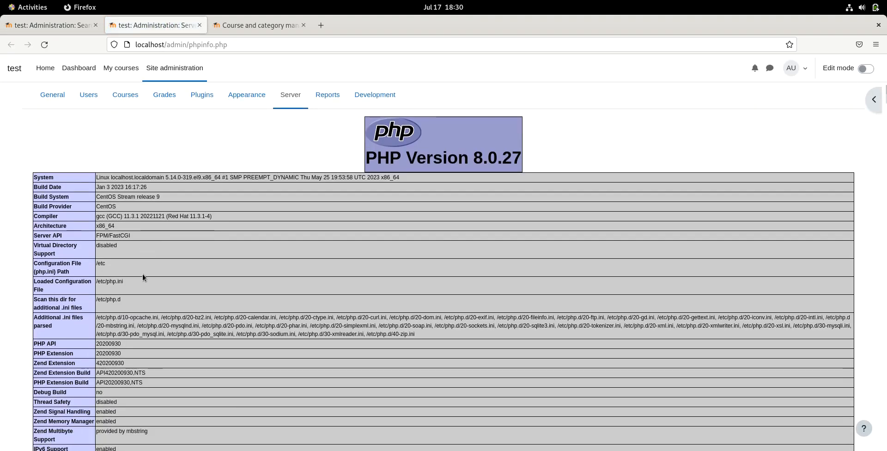
pyautogui.click(74, 27)
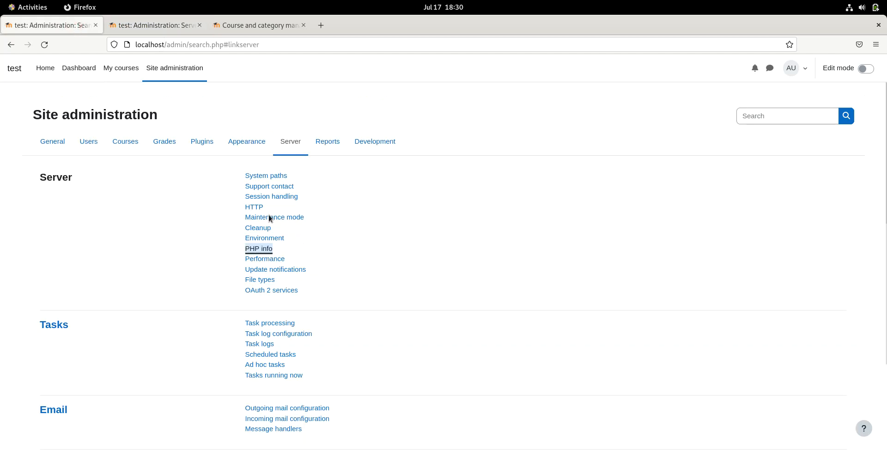
# - View the HTTP settings of the Server category in a new browser tab and return to the Server list
pyautogui.rightClick(251, 208)
pyautogui.click(277, 215)
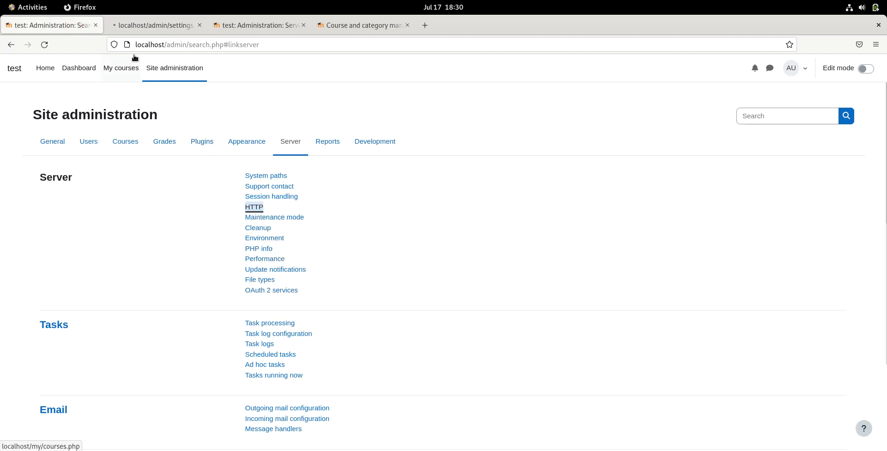
pyautogui.click(135, 30)
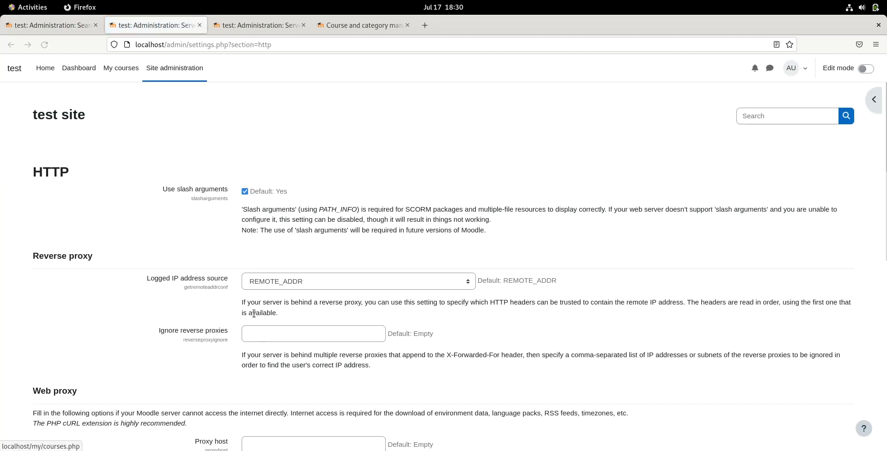
pyautogui.click(74, 26)
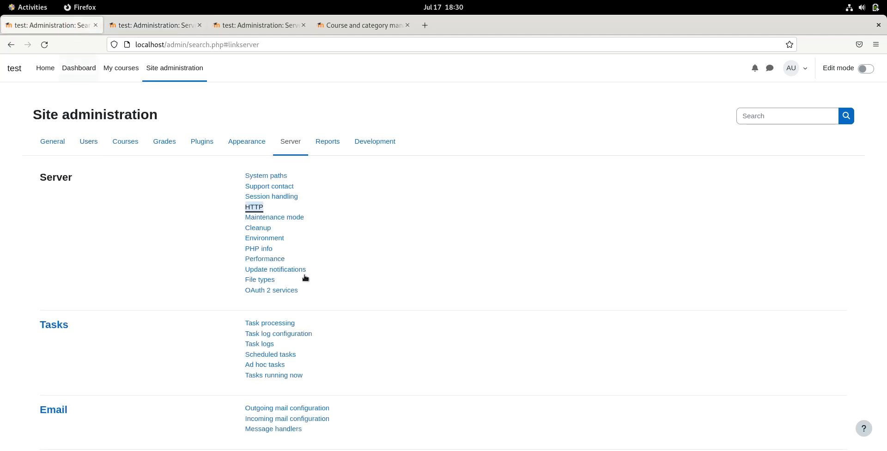
# - Review the Environment page's server and PHP extension checks in a new browser tab and return to the Server list
pyautogui.rightClick(276, 239)
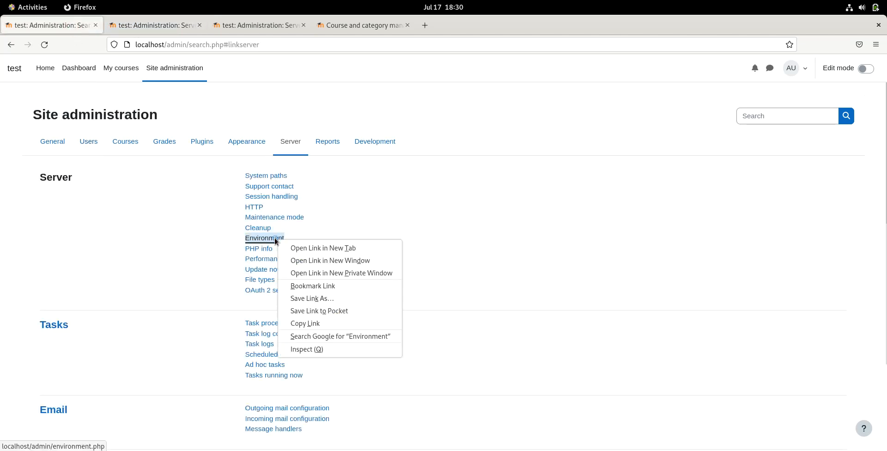
pyautogui.click(291, 249)
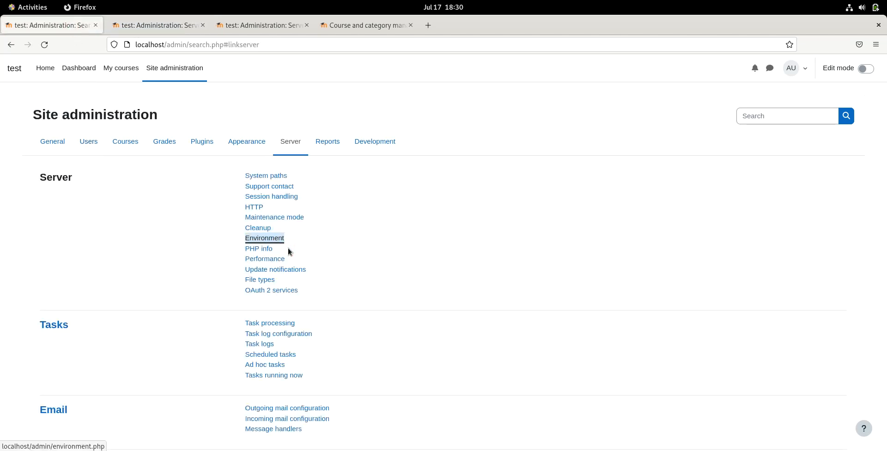
pyautogui.click(131, 25)
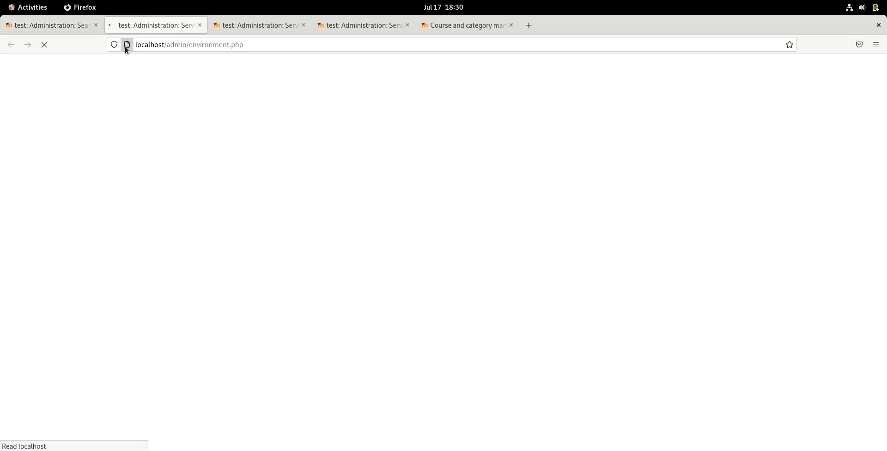
pyautogui.scroll(-5, 533, 284)
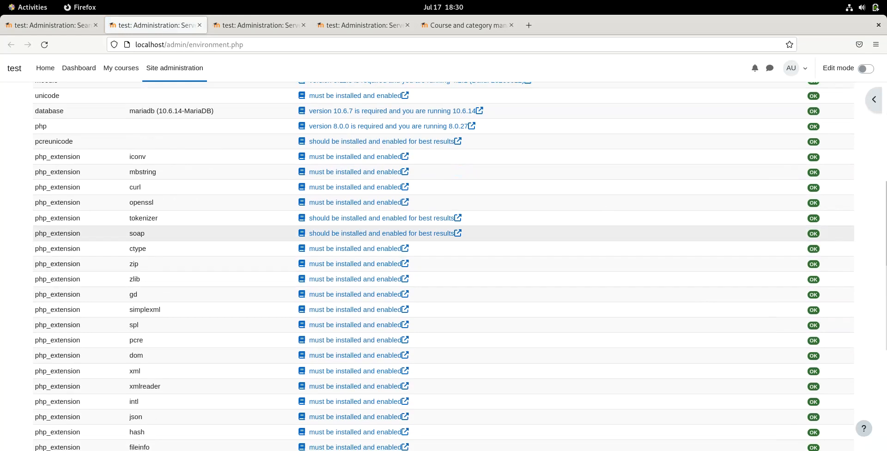
pyautogui.click(68, 30)
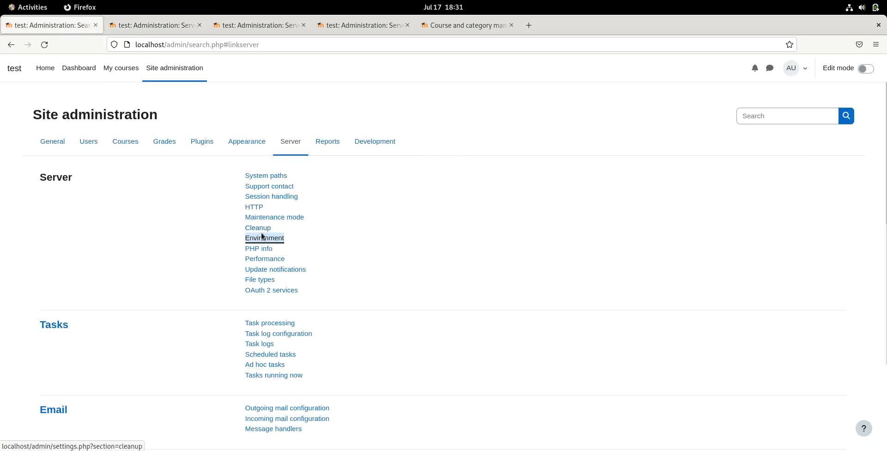
# - Review the SMTP settings on the Outgoing mail configuration page under Email in the Server category
pyautogui.scroll(-2, 263, 238)
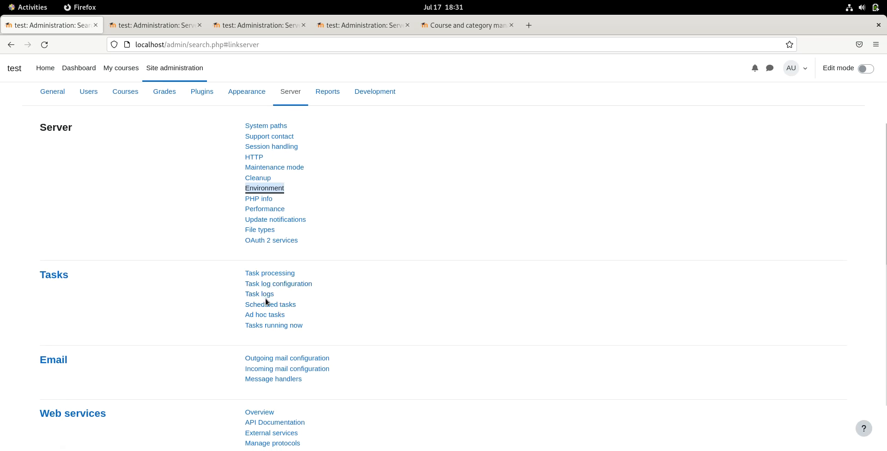
pyautogui.scroll(-2, 267, 298)
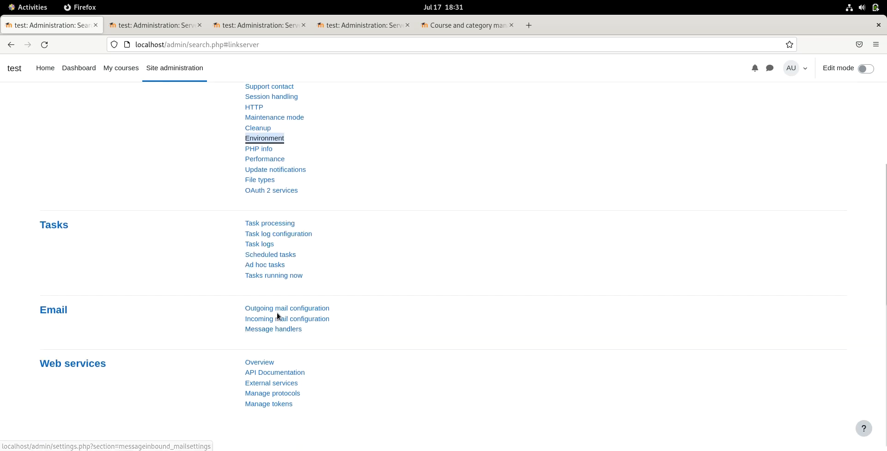
pyautogui.click(278, 309)
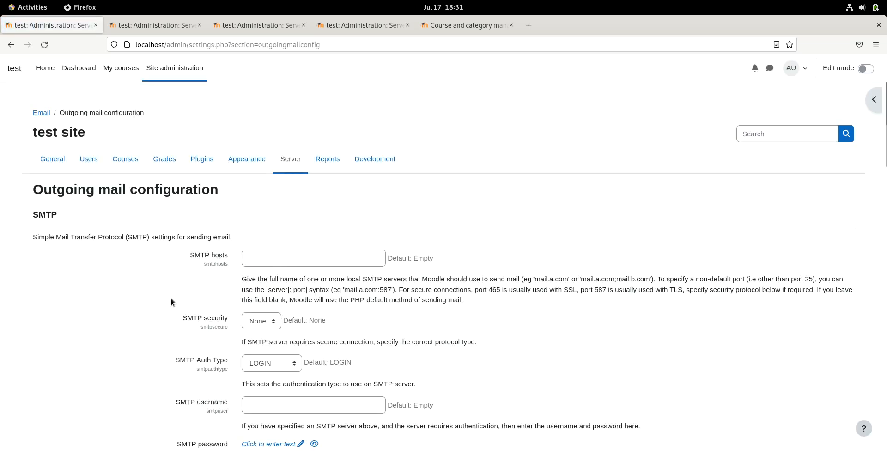
pyautogui.scroll(-3, 175, 313)
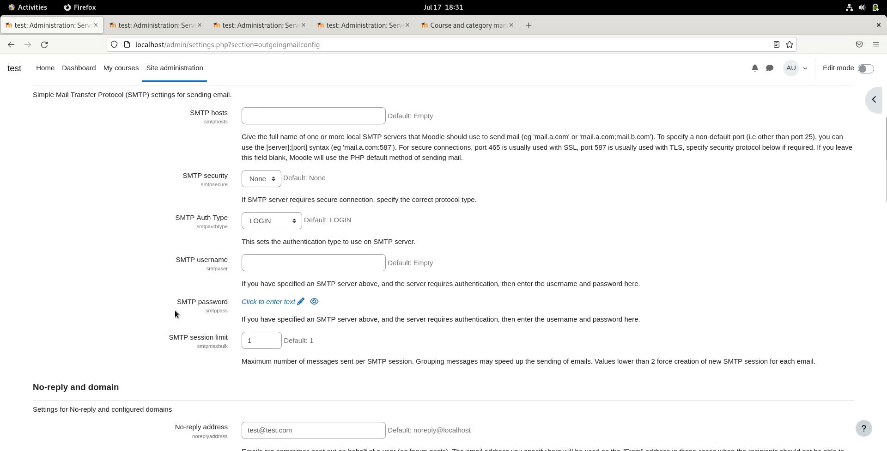
pyautogui.scroll(-1, 174, 313)
pyautogui.scroll(3, 266, 308)
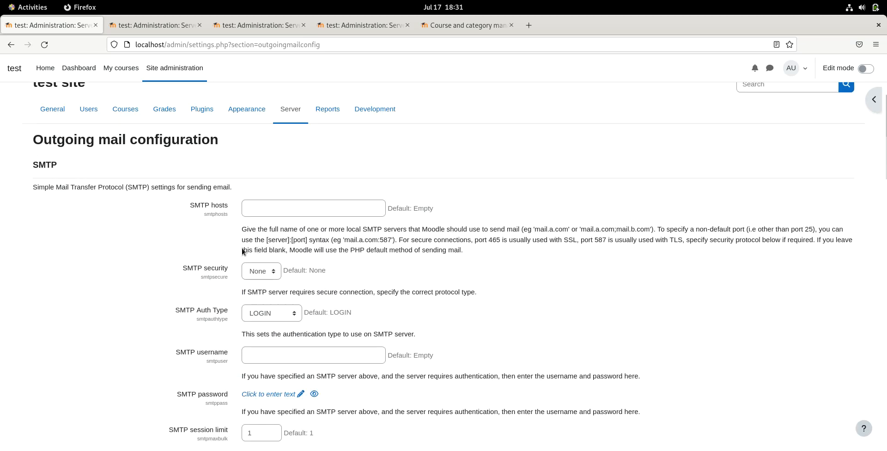
# - Look through the Live logs in the Reports category and return to the list of reports
pyautogui.click(318, 120)
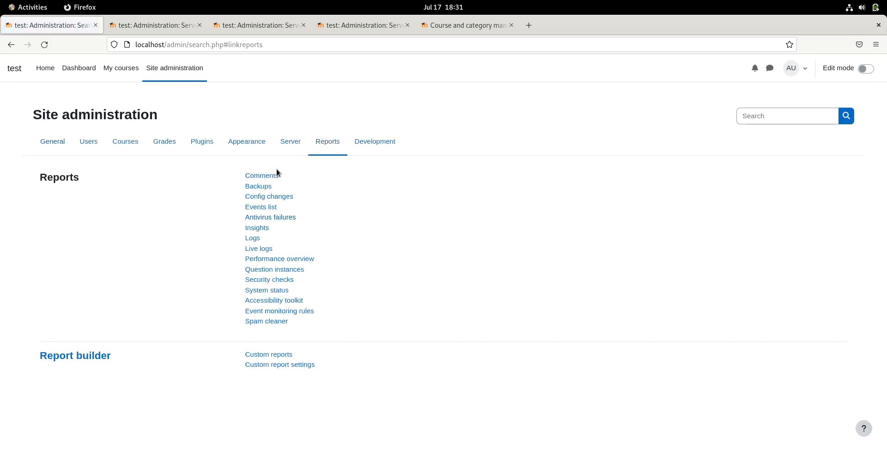
pyautogui.click(254, 249)
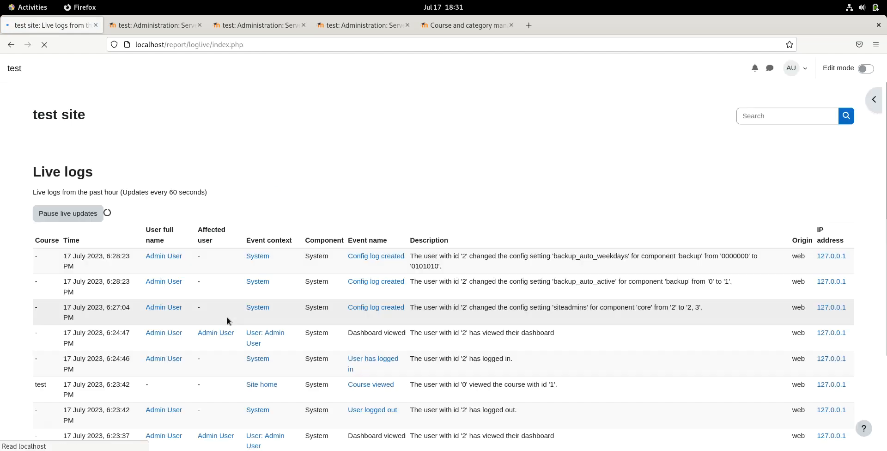
pyautogui.scroll(-3, 466, 275)
pyautogui.scroll(3, 470, 271)
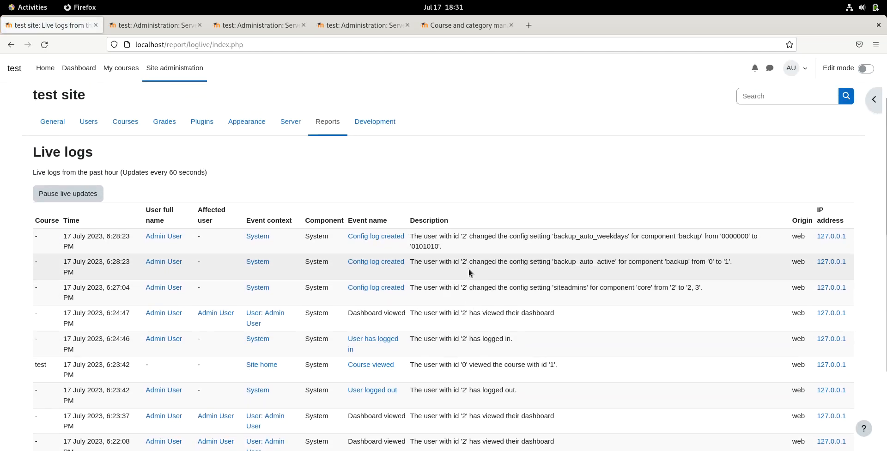
pyautogui.click(327, 145)
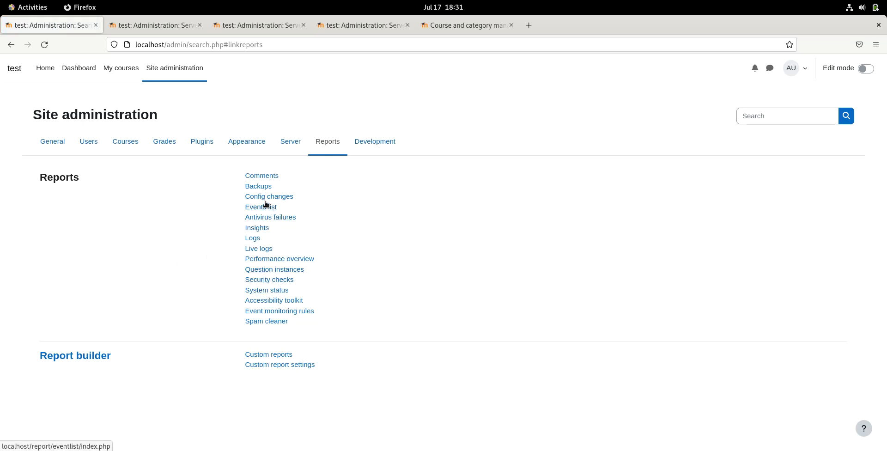
# - Examine the statuses and summaries in the Security checks report
pyautogui.click(267, 280)
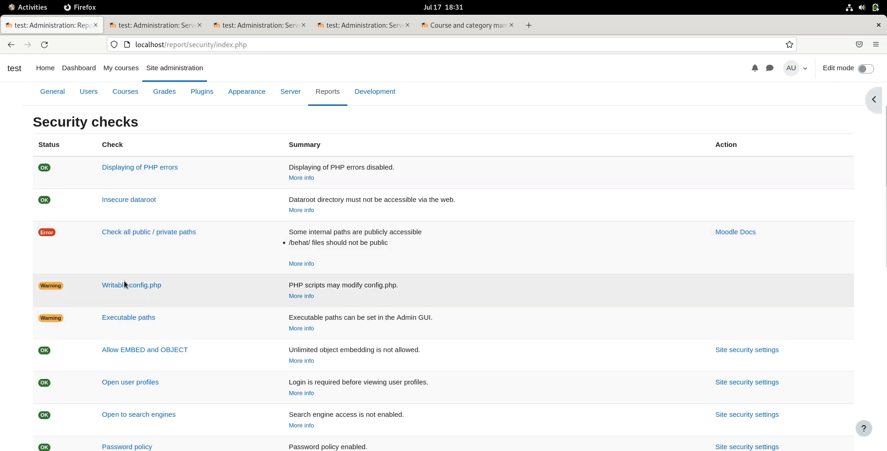
pyautogui.scroll(-4, 130, 253)
pyautogui.scroll(-4, 127, 278)
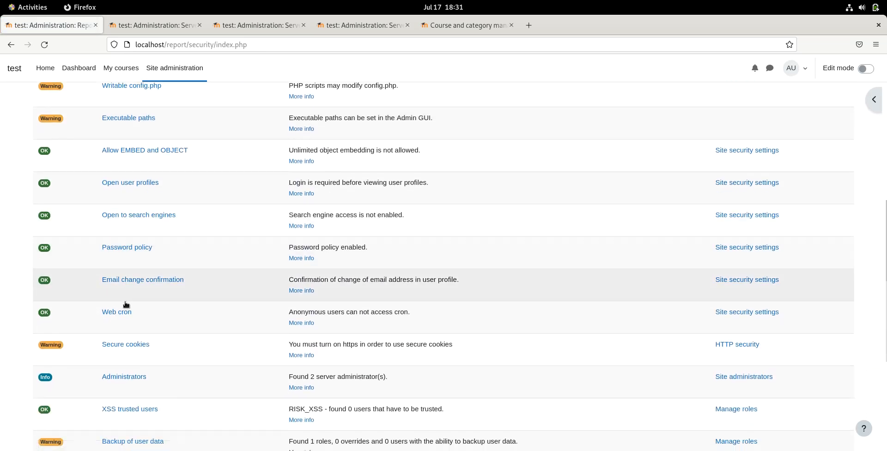
pyautogui.scroll(-2, 124, 302)
pyautogui.scroll(8, 124, 302)
pyautogui.scroll(2, 124, 303)
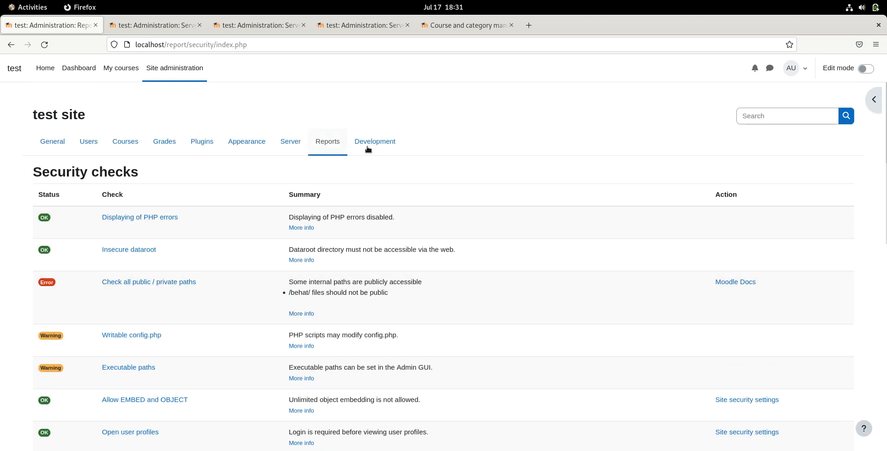
# - Purge all of the site's caches from the Development category of Site administration
pyautogui.click(368, 143)
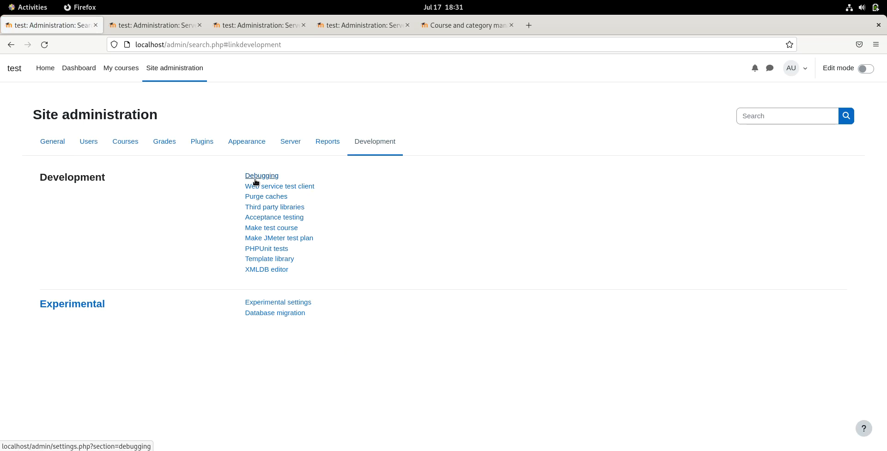
pyautogui.click(273, 198)
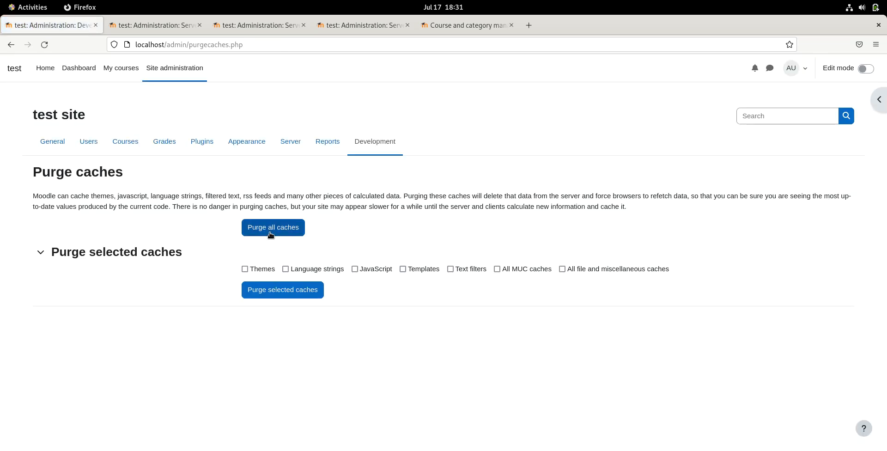
pyautogui.click(276, 228)
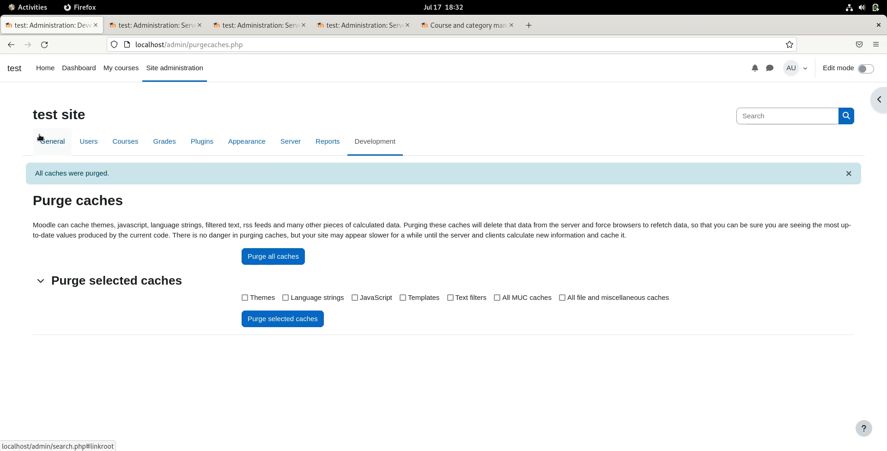
# - Return to the General category of Site administration and look over its list of settings sections
pyautogui.click(44, 145)
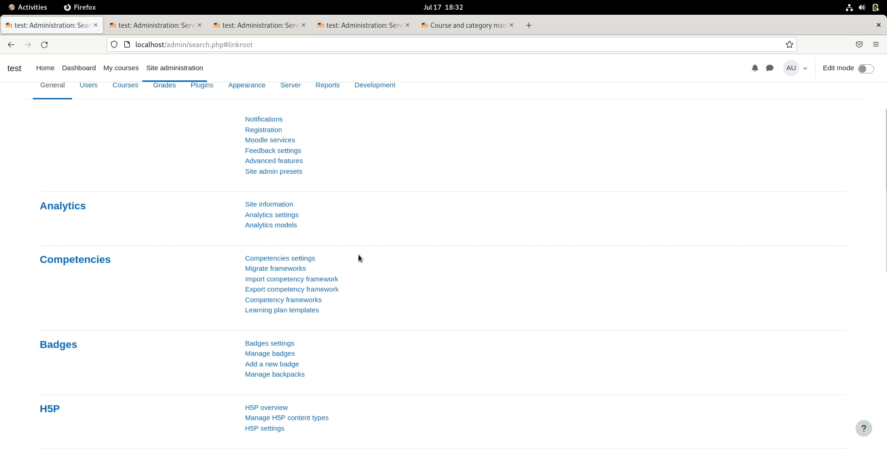
pyautogui.scroll(-5, 252, 280)
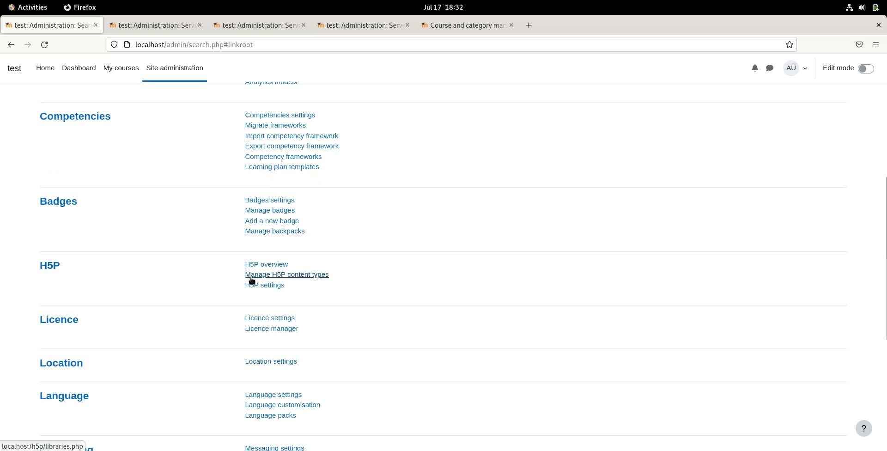
pyautogui.scroll(6, 247, 279)
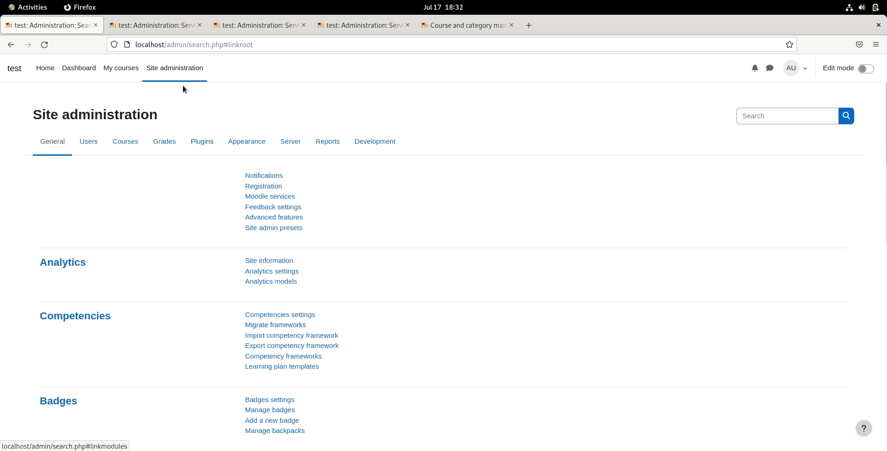